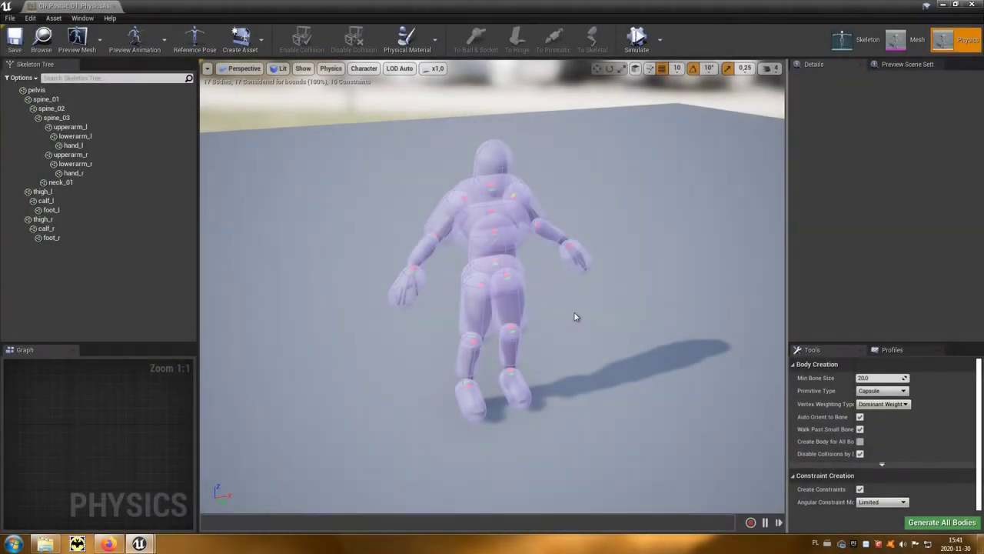
- Switch to the Ch_Postac_01 skeletal mesh editor and close the physics asset editor
left_click(906, 51)
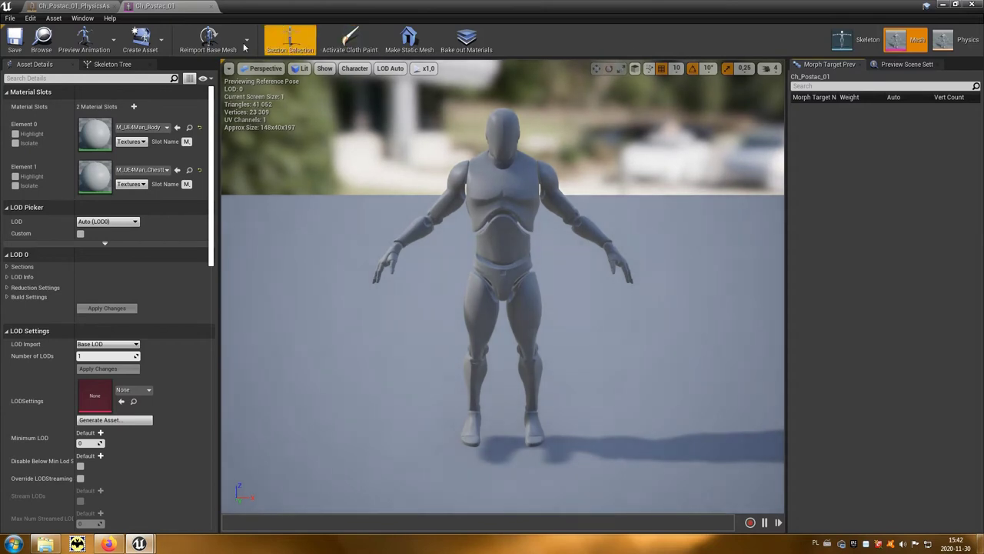
left_click(115, 7)
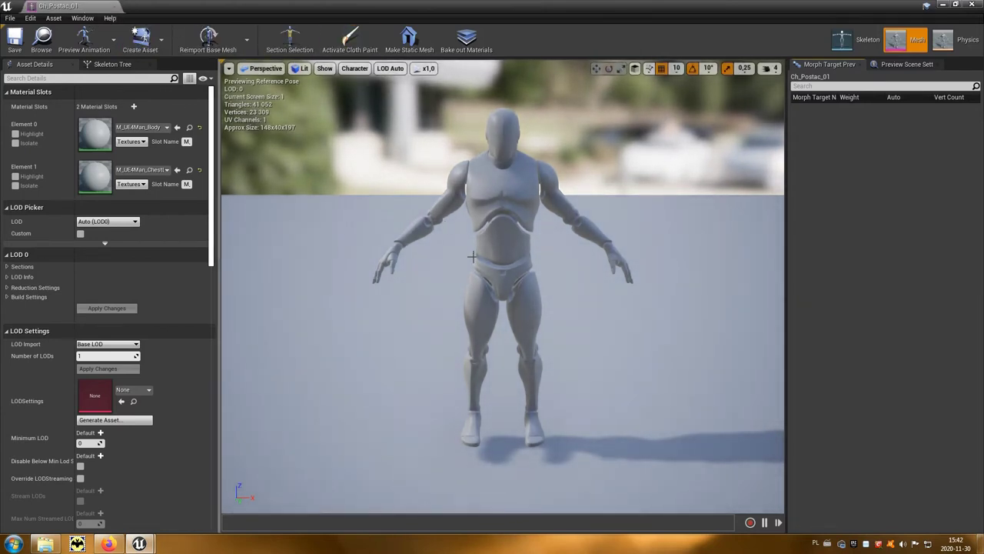
- Highlight the body and chest logo material slots in turn, then restore down the mesh editor window
left_click_drag(472, 256, 438, 227)
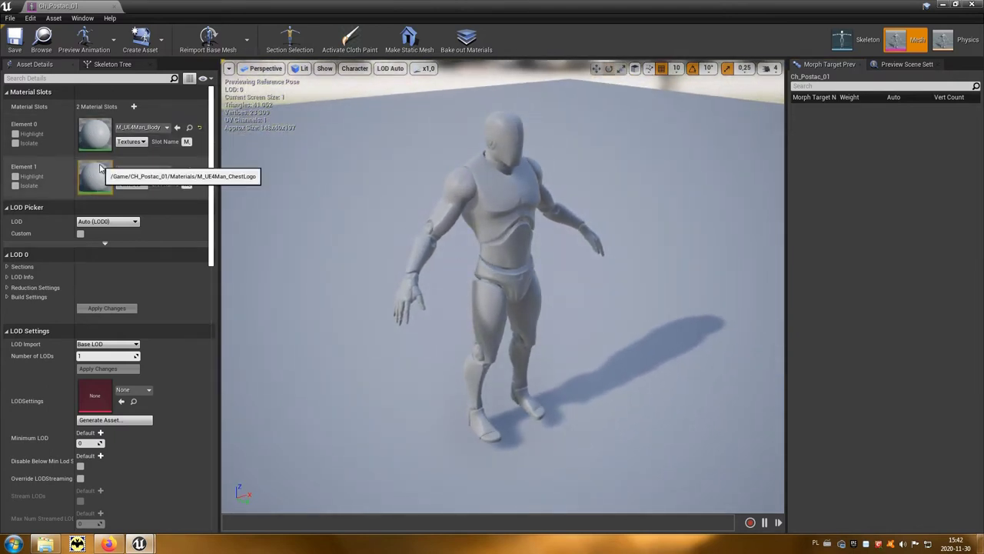
left_click(25, 135)
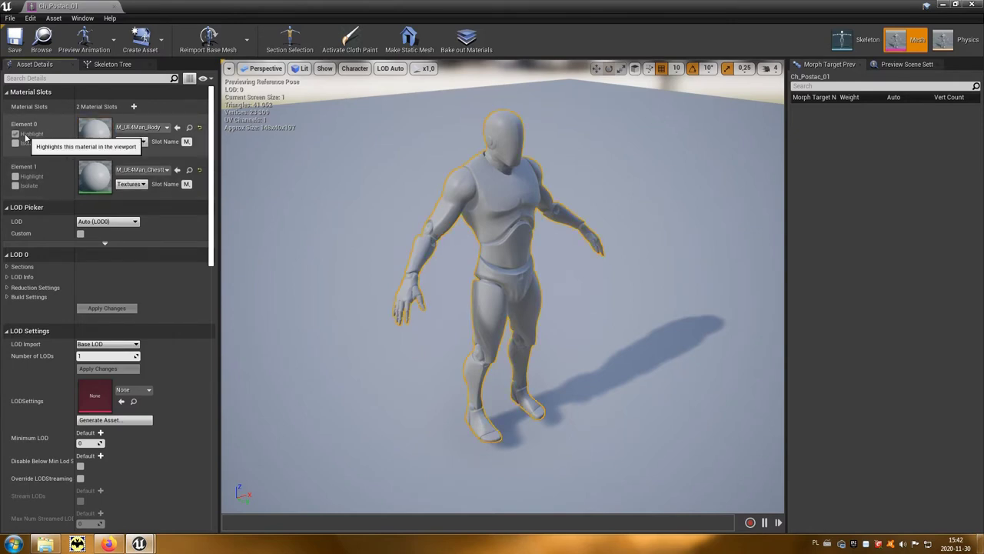
left_click(25, 136)
left_click(36, 178)
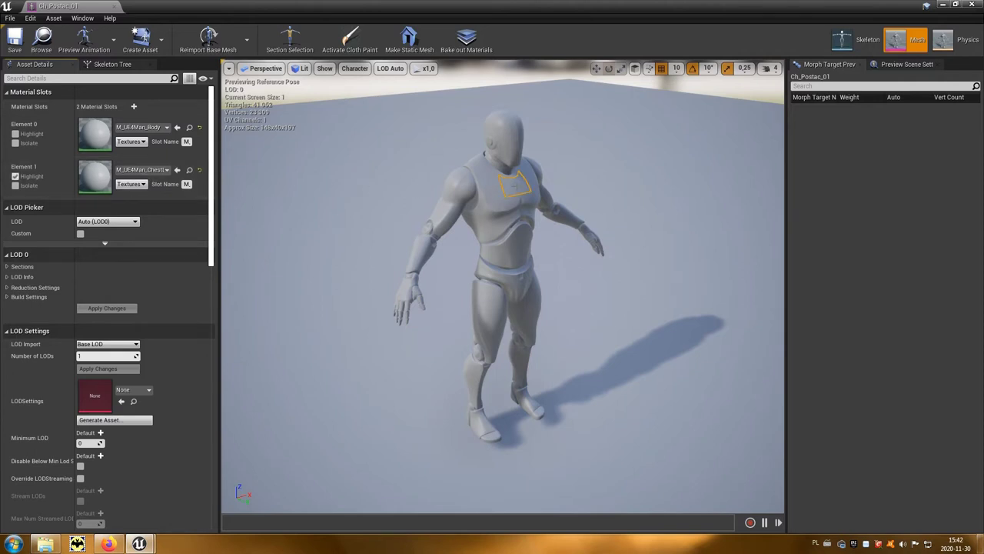
left_click(36, 179)
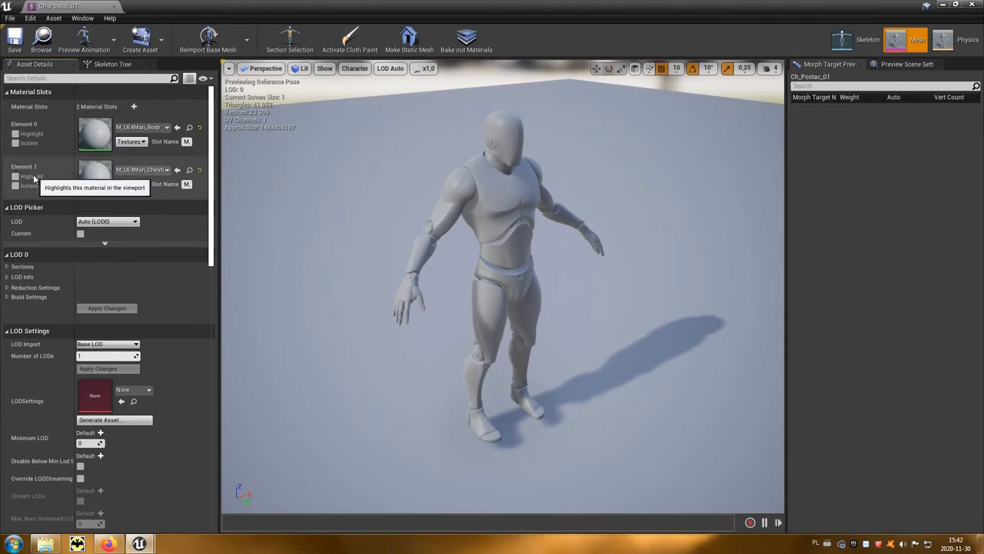
left_click(956, 4)
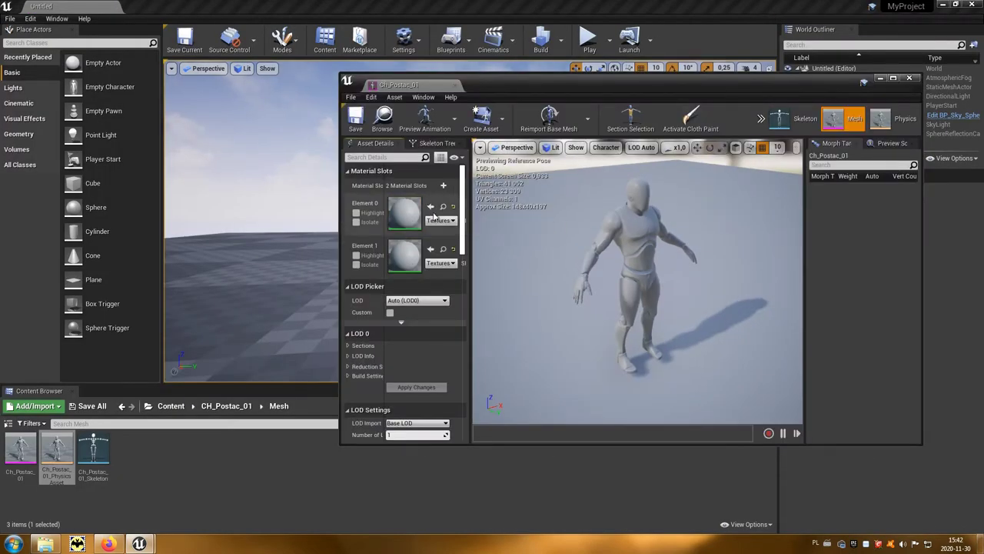
- Find M_UE4Man_Body in the Content Browser from Element 0 and open it in the material editor
left_click(443, 208)
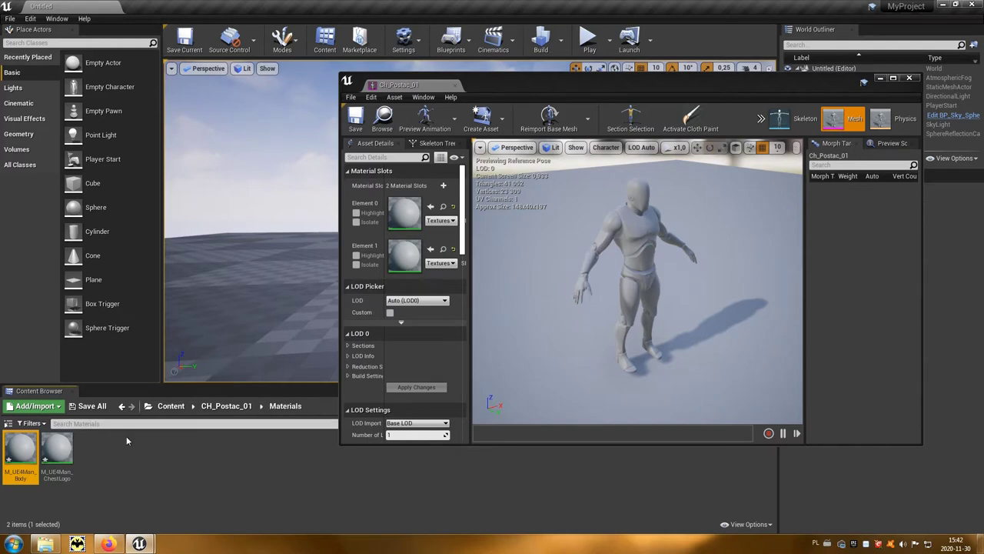
mouse_move(23, 451)
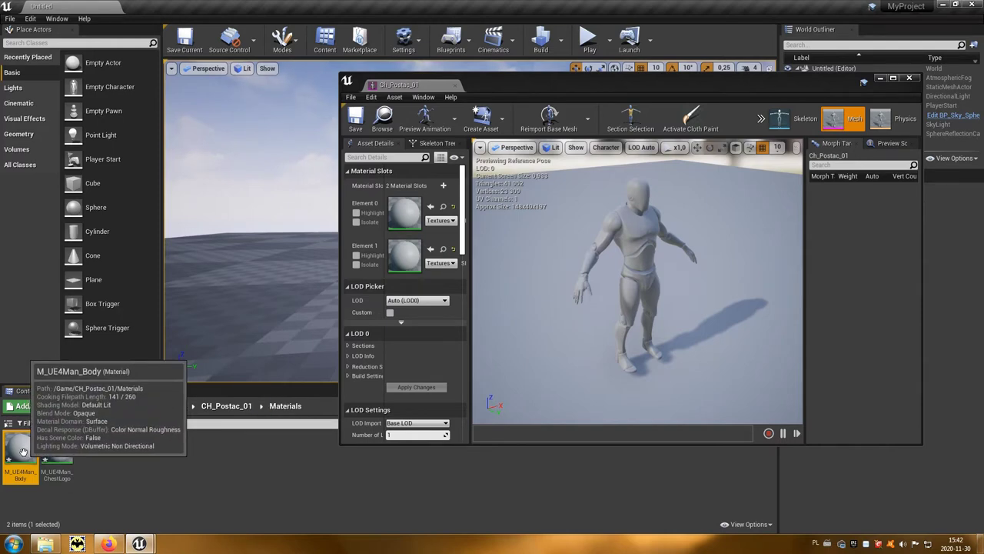
double_click(23, 452)
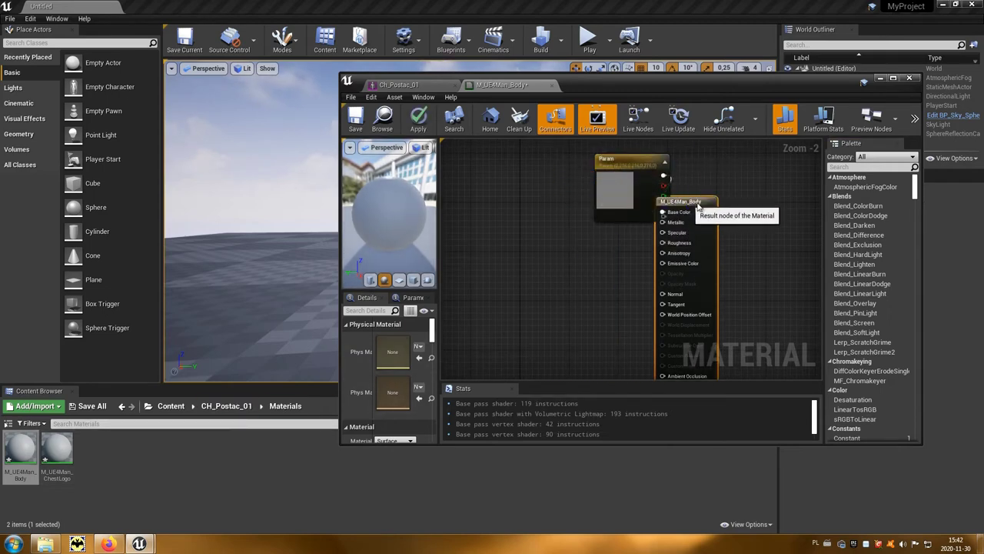
- Drag T_Postac_01_01_M and T_Postac_01_01_N from CH_Postac_01/Textures into the graph, then undock the material editor
left_click_drag(632, 158, 756, 171)
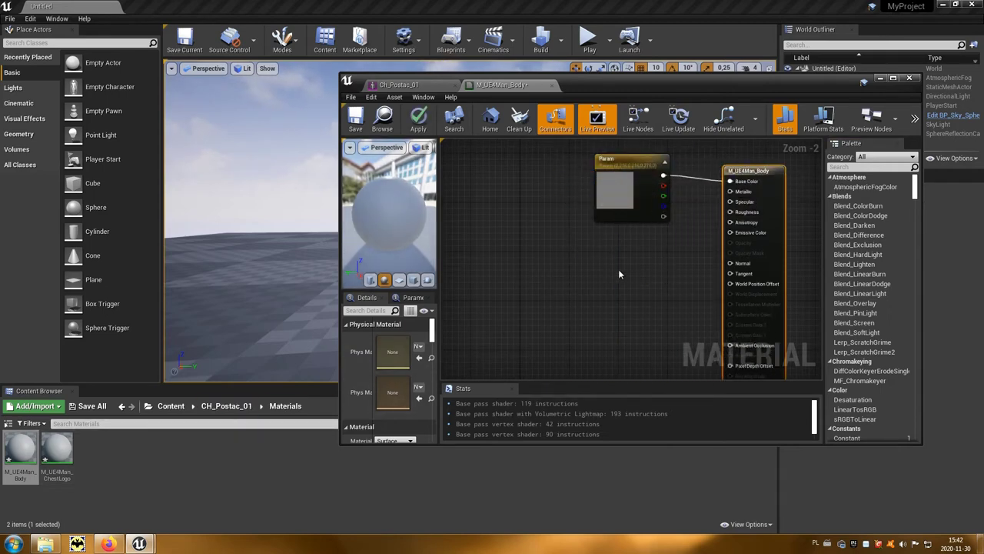
right_click_drag(606, 269, 539, 265)
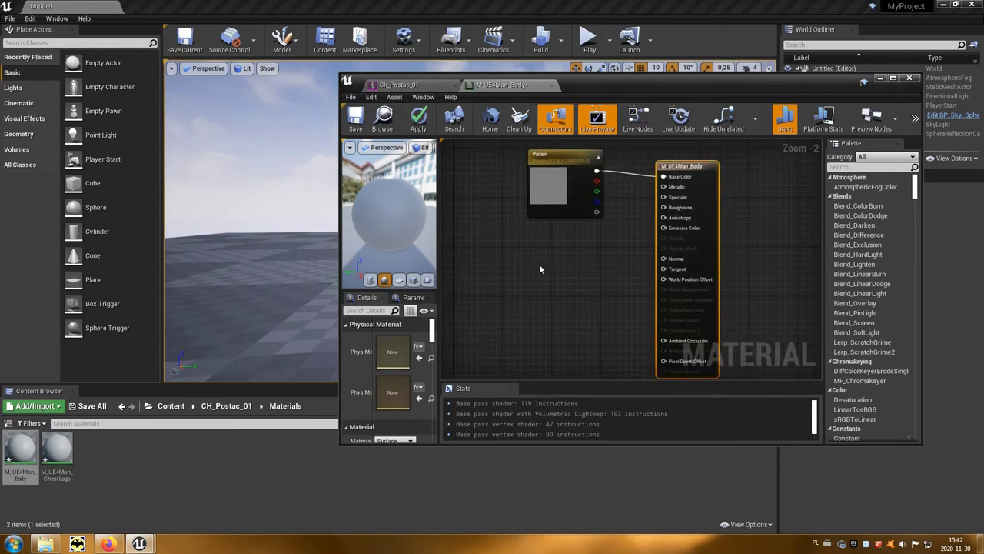
left_click(220, 412)
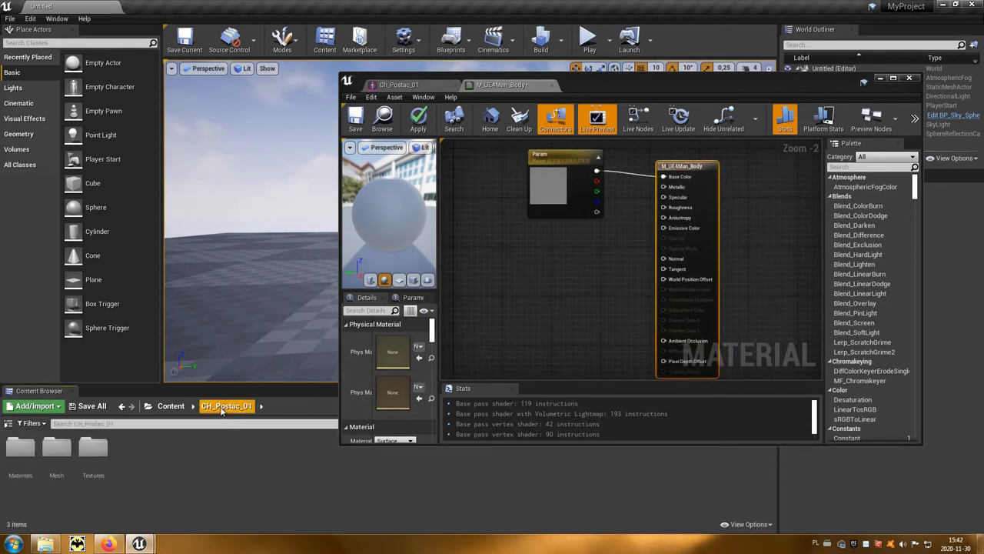
double_click(95, 452)
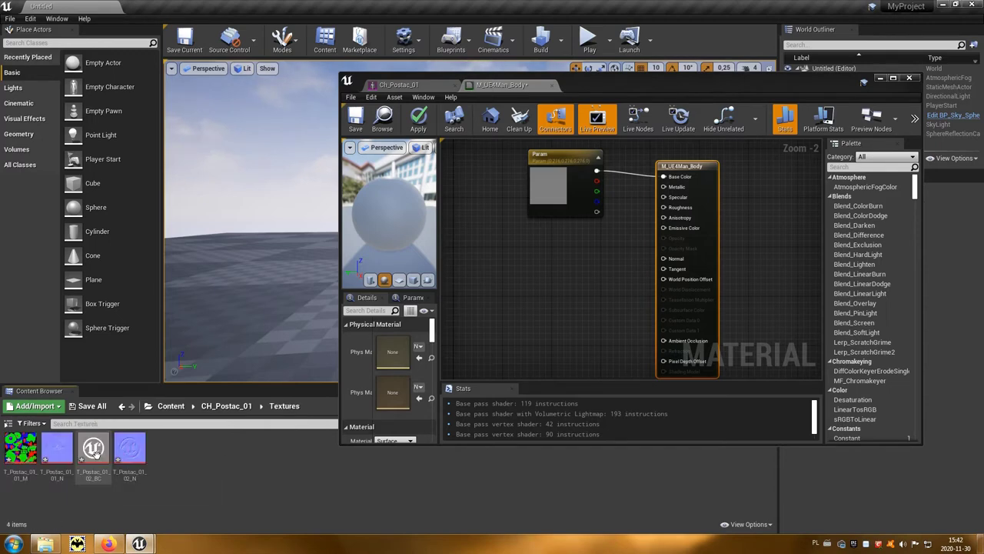
mouse_move(20, 448)
left_mouse_down()
mouse_move(429, 308)
mouse_move(504, 261)
mouse_move(479, 218)
left_mouse_up()
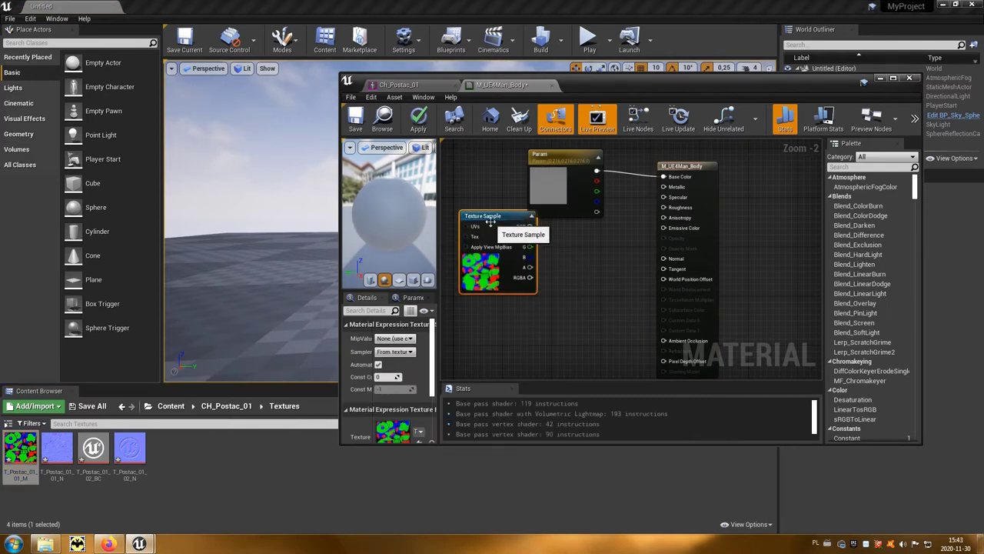
left_click_drag(57, 448, 509, 323)
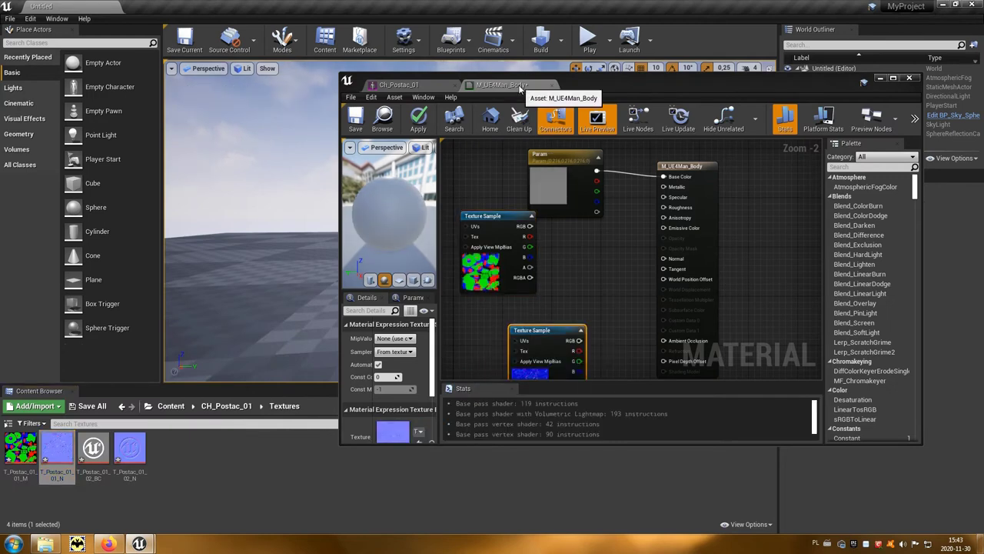
left_click_drag(520, 89, 250, 189)
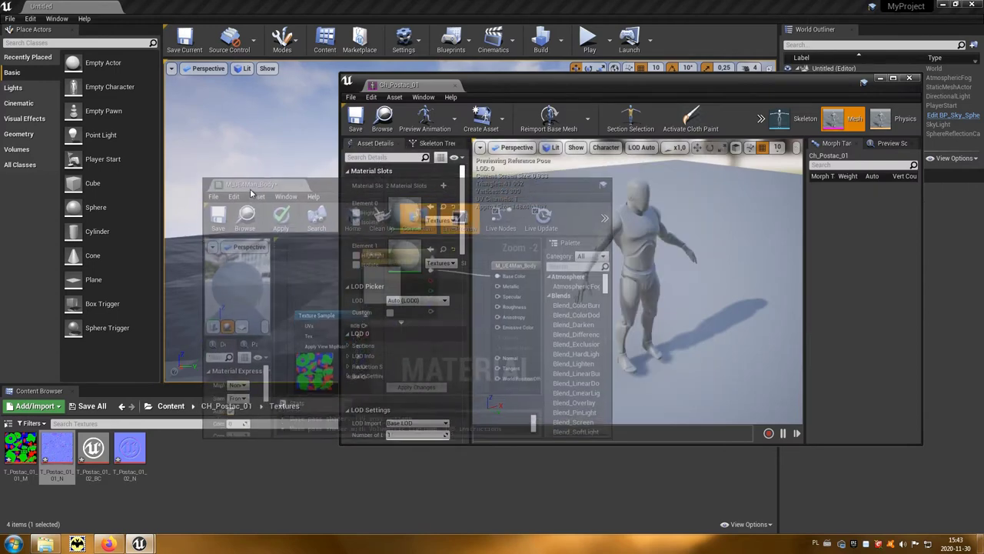
mouse_move(250, 189)
left_mouse_down()
mouse_move(229, 198)
mouse_move(1, 15)
left_mouse_up()
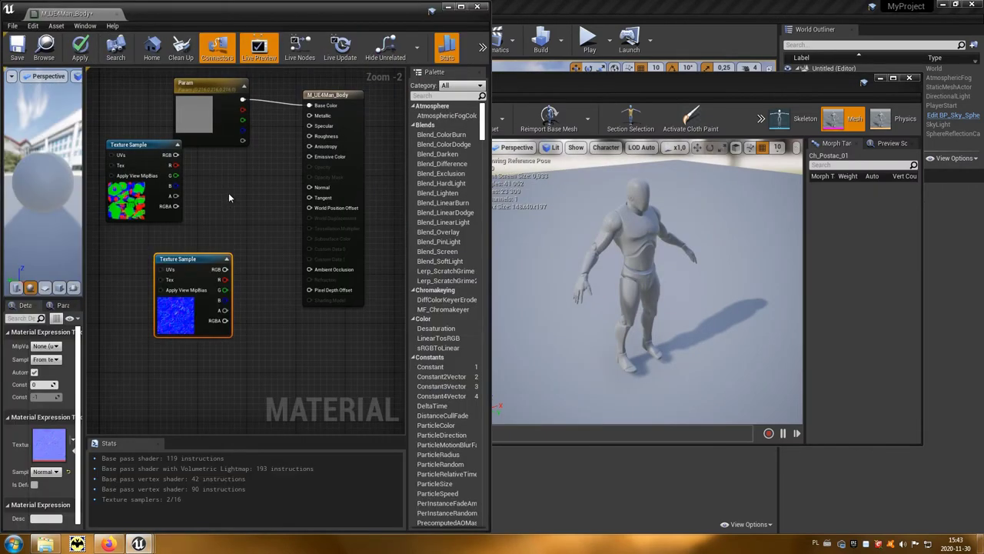
- Snap the mesh editor to the right half of the screen beside the material editor
left_click_drag(613, 100, 628, 87)
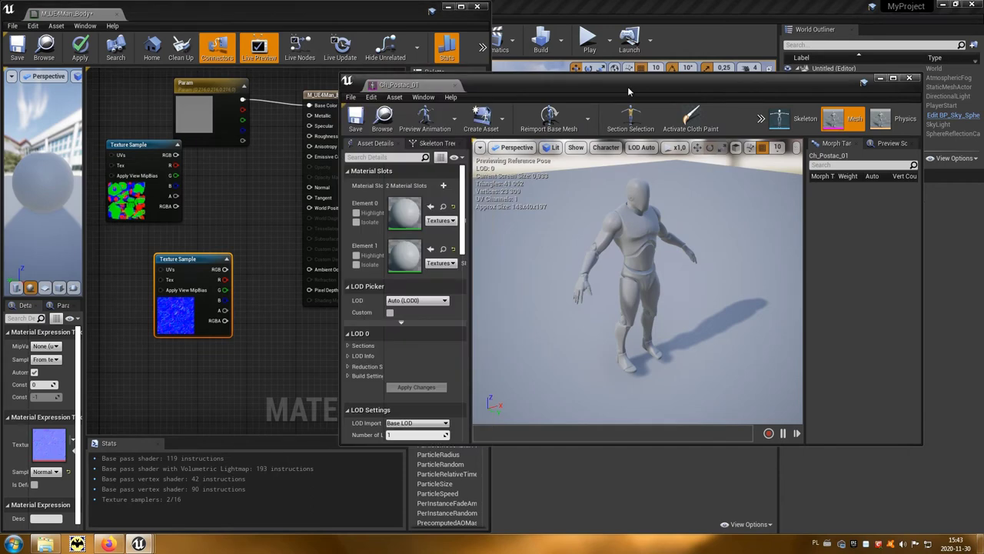
key("super+Right")
scroll(735, 285, "up", 2)
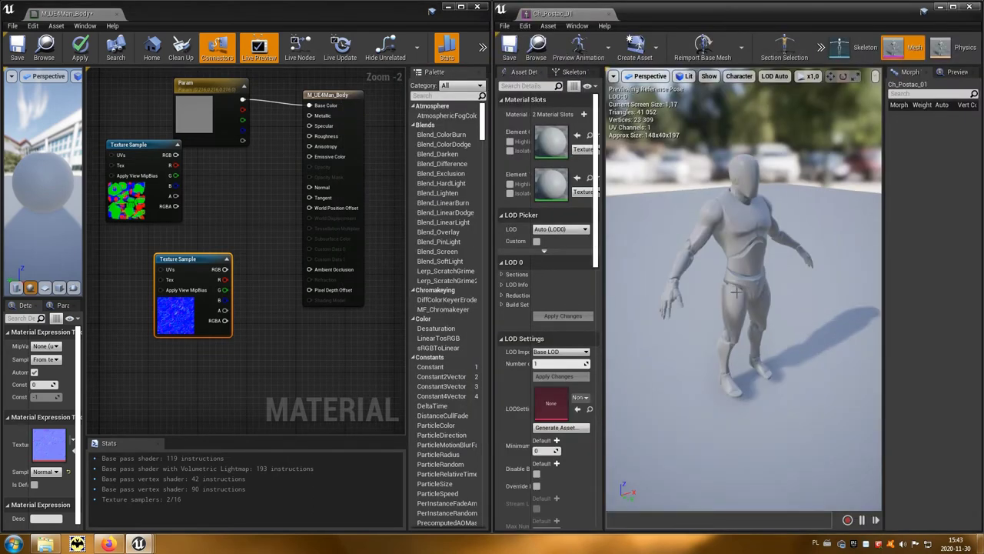
scroll(736, 291, "up", 3)
scroll(736, 291, "down", 3)
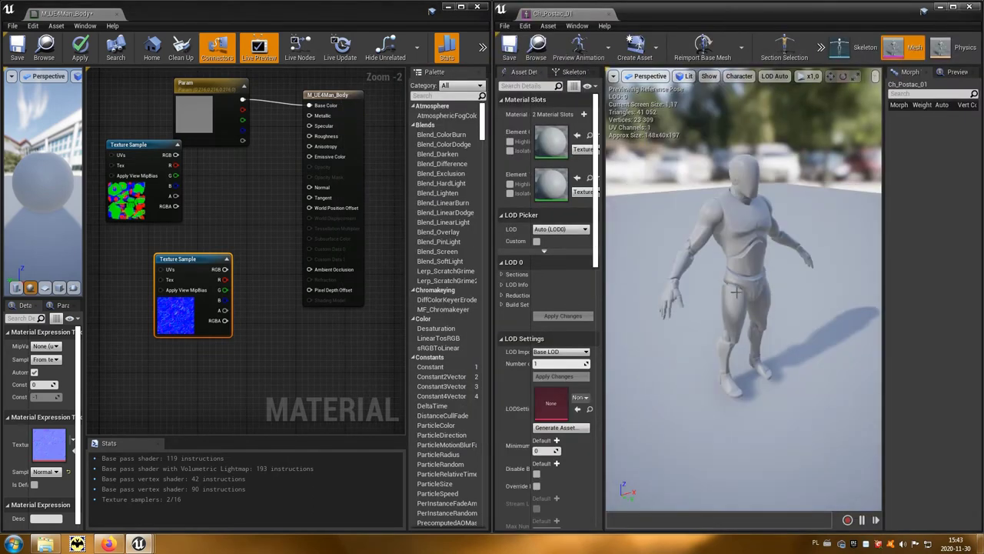
- Wire the T_Postac_01_01_N texture's RGB into Normal and delete the grey Param node
right_click_drag(247, 211, 301, 271)
left_click(294, 323)
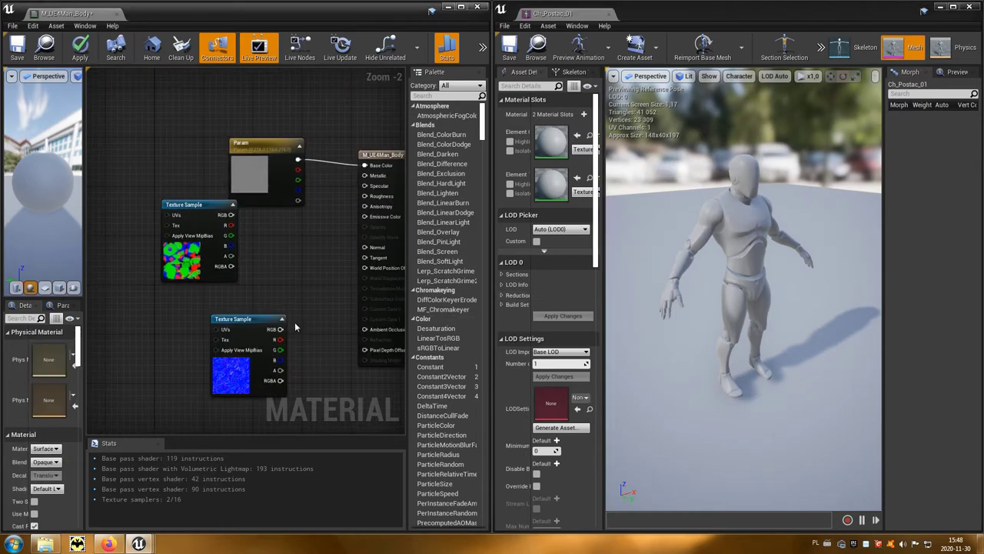
left_click_drag(278, 329, 364, 249)
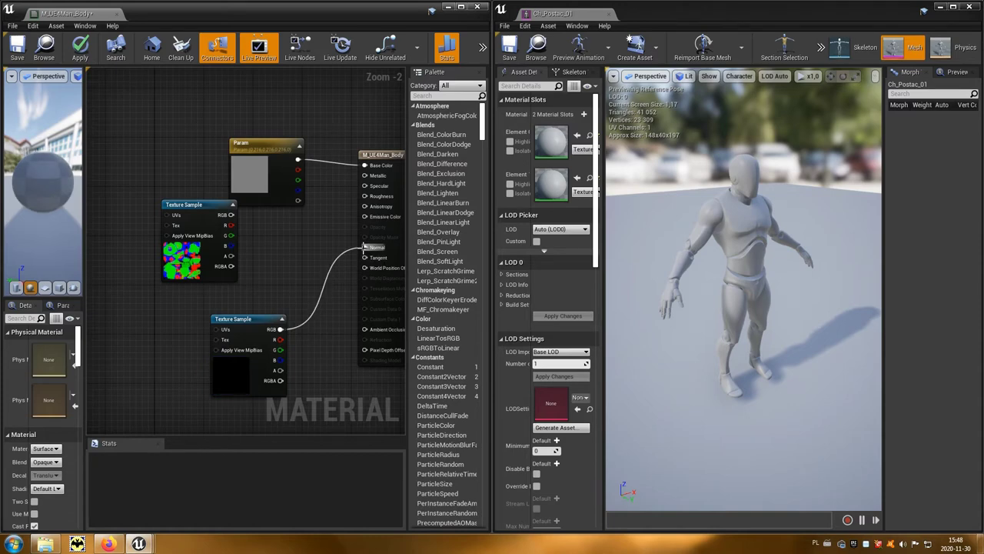
left_click(264, 146)
key("Delete")
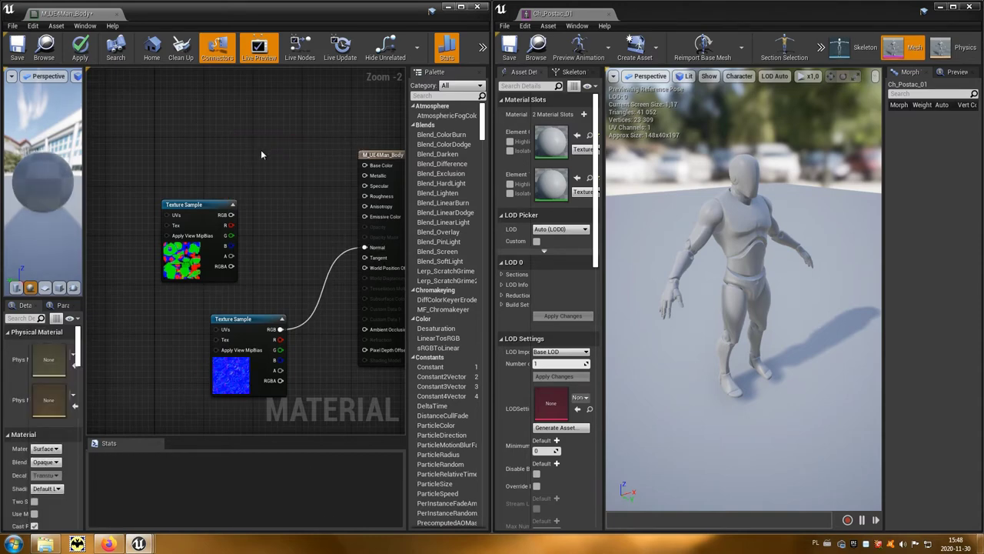
- Wire T_Postac_01_01_M's RGB into Base Color and apply, showing the green, red and blue masks
left_click_drag(231, 215, 366, 166)
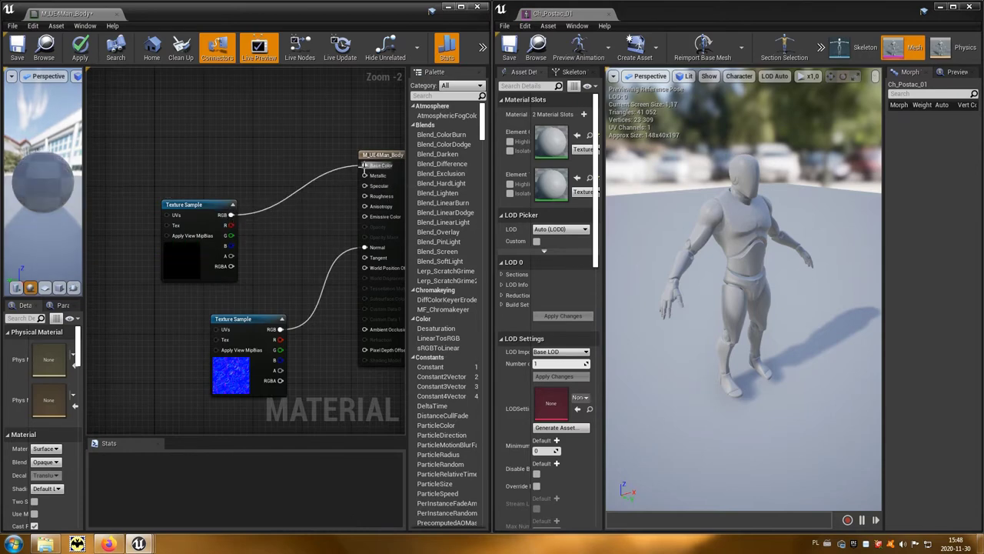
left_click(85, 51)
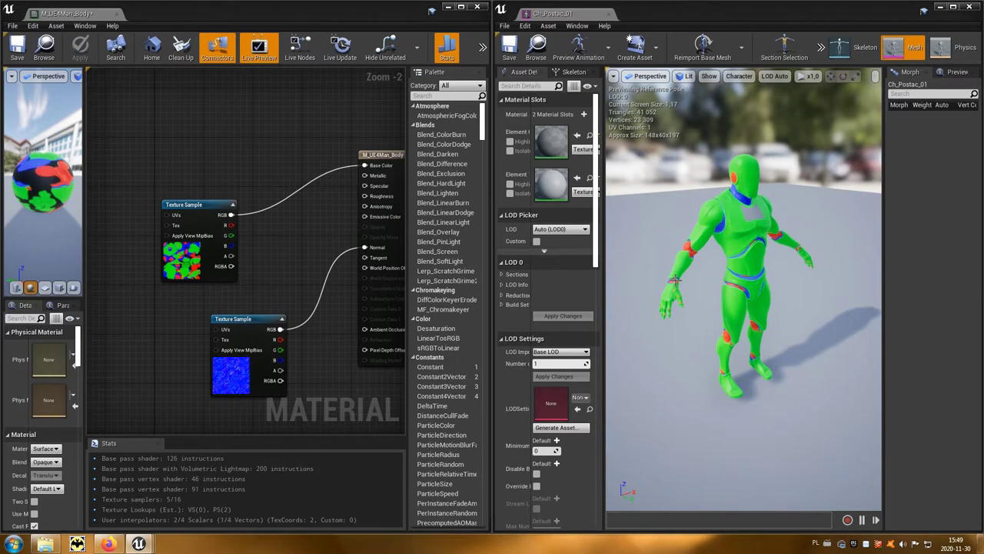
left_click(287, 154)
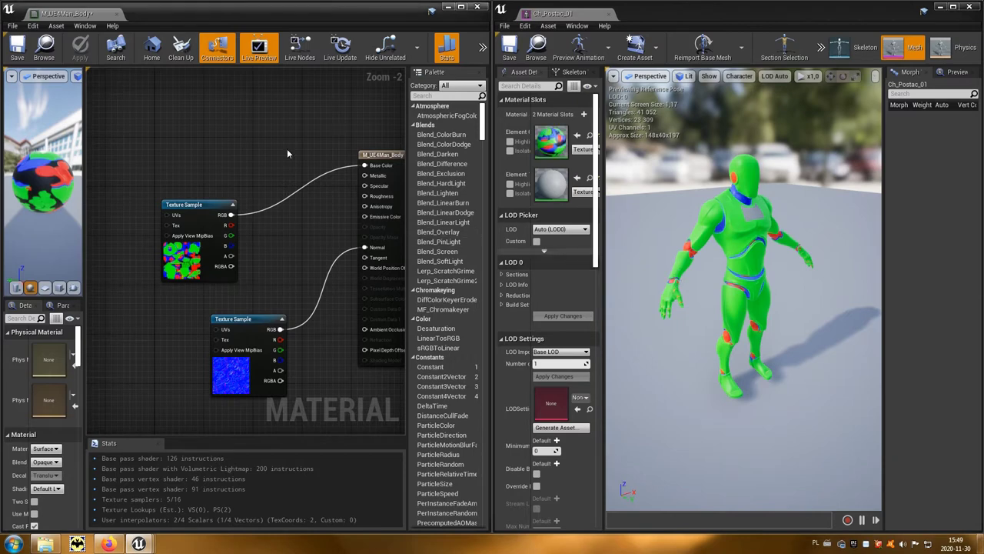
right_click_drag(251, 148, 291, 167)
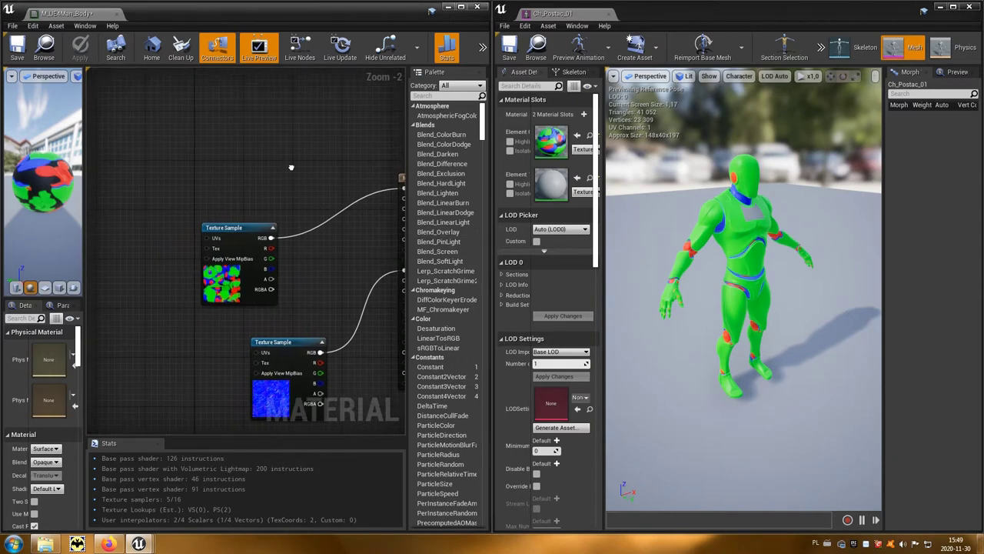
right_click(199, 153)
- Add a Constant3Vector node set to dark red (0.464, 0, 0)
type("cons")
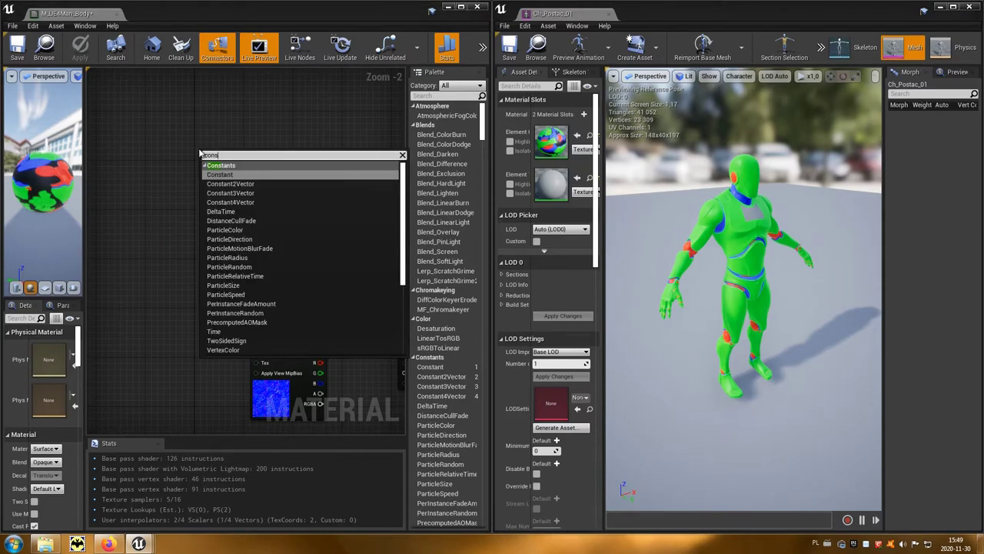
left_click(257, 194)
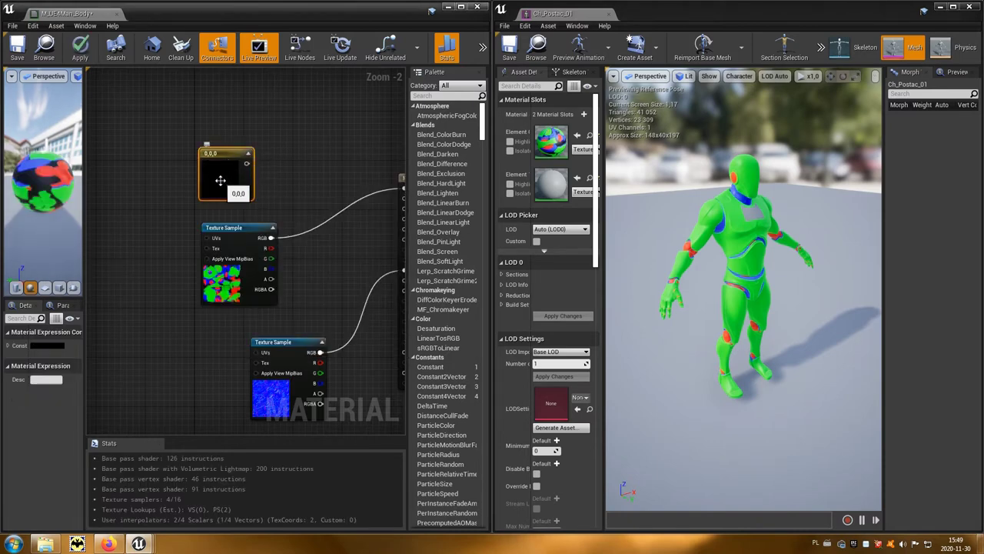
double_click(220, 180)
left_click_drag(355, 256, 354, 222)
left_click(375, 274)
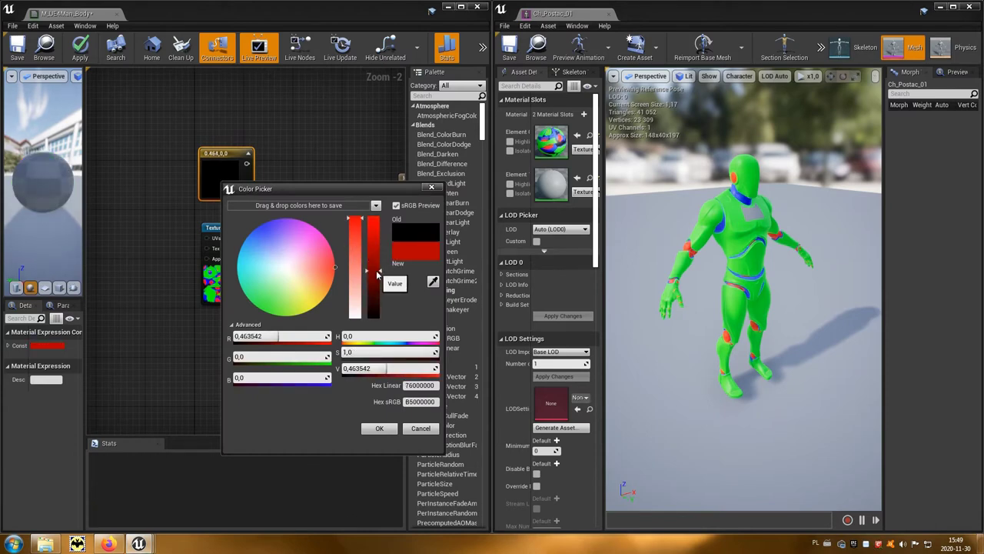
left_click(382, 429)
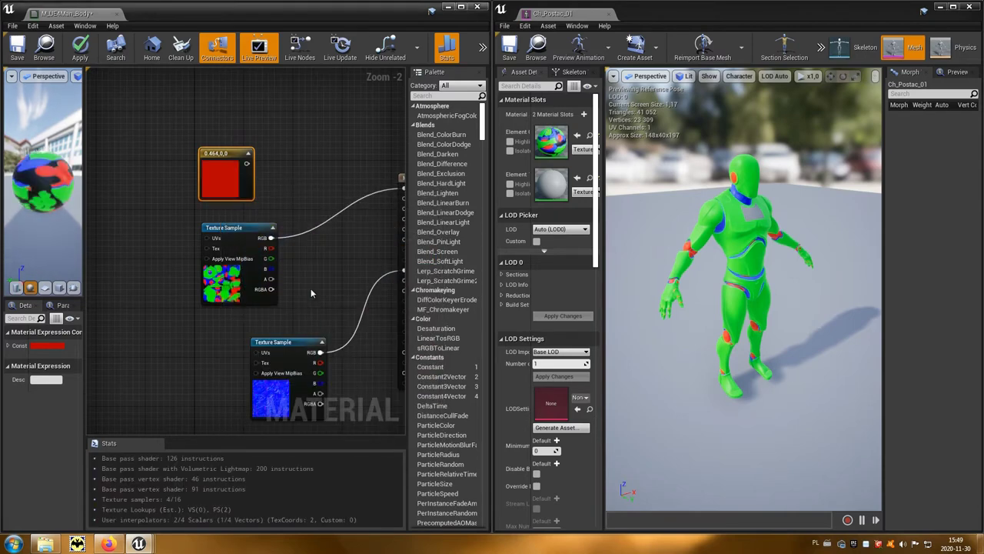
right_click_drag(311, 292, 263, 289)
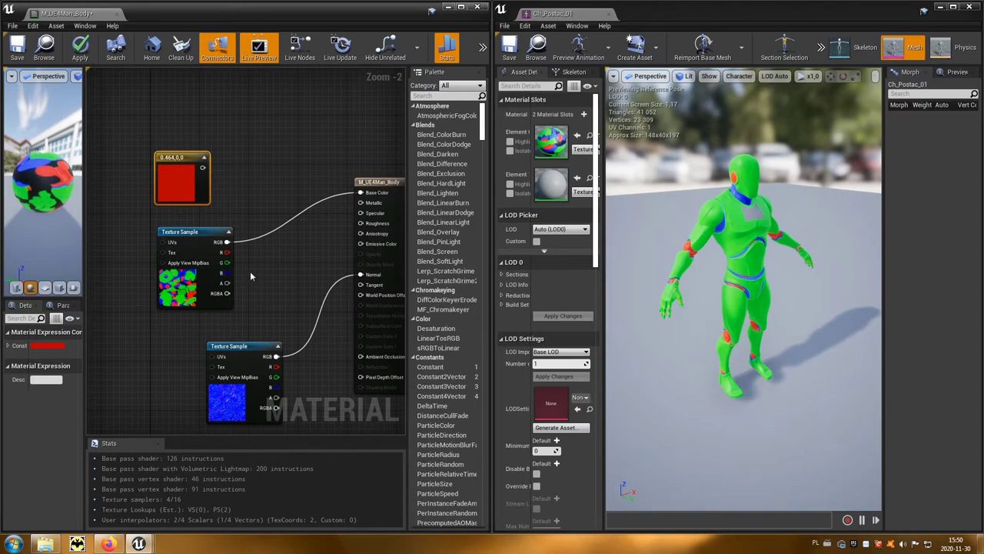
left_click_drag(227, 242, 277, 220)
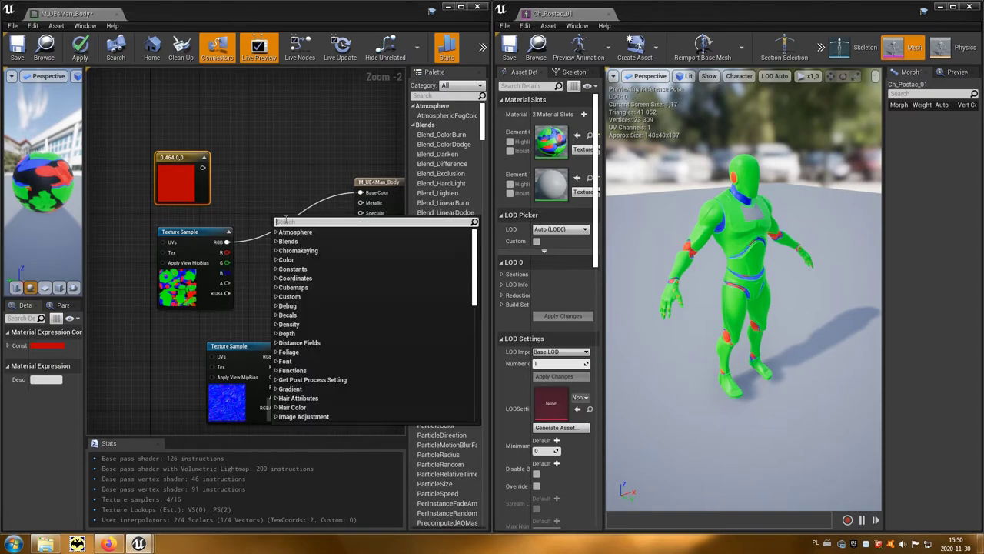
- Multiply the red constant by the mask texture's G channel into Base Color and apply the material
type("mul")
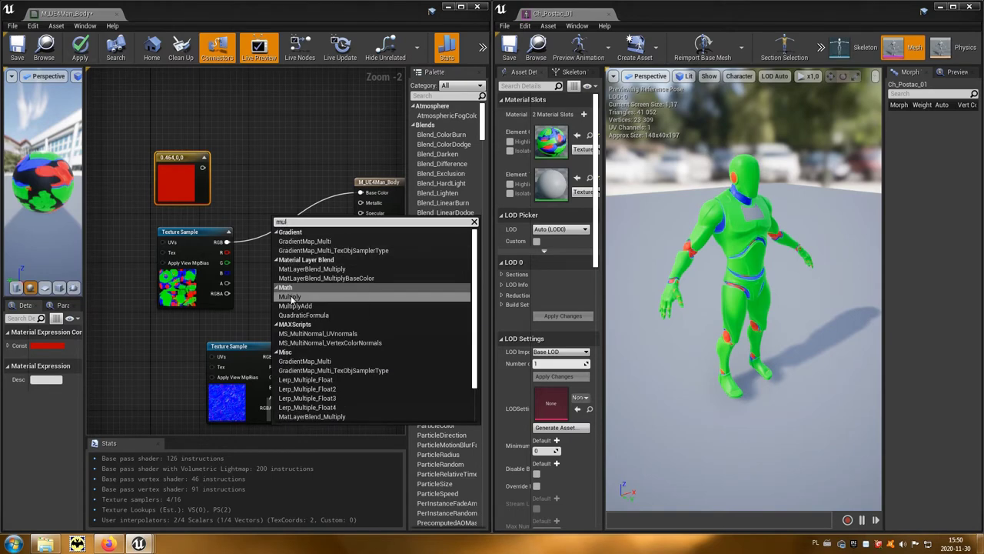
key("Escape")
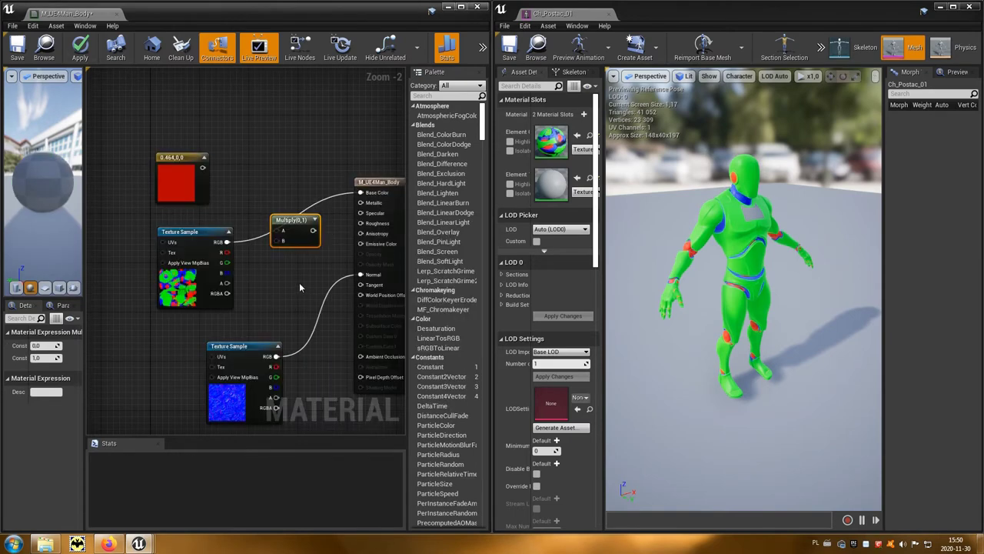
mouse_move(316, 222)
left_mouse_down()
mouse_move(360, 192)
mouse_move(284, 199)
left_mouse_up()
left_click_drag(202, 168, 275, 218)
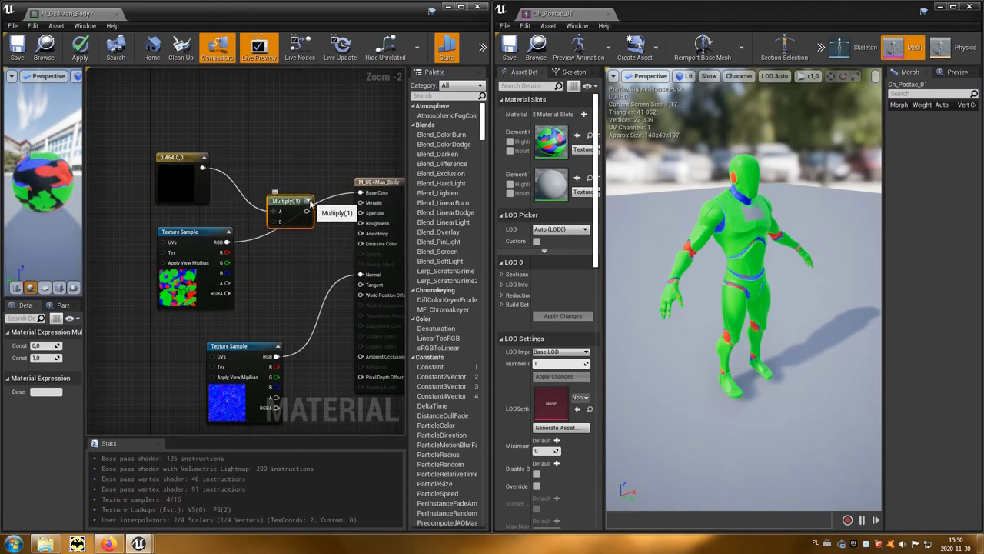
left_click(308, 201)
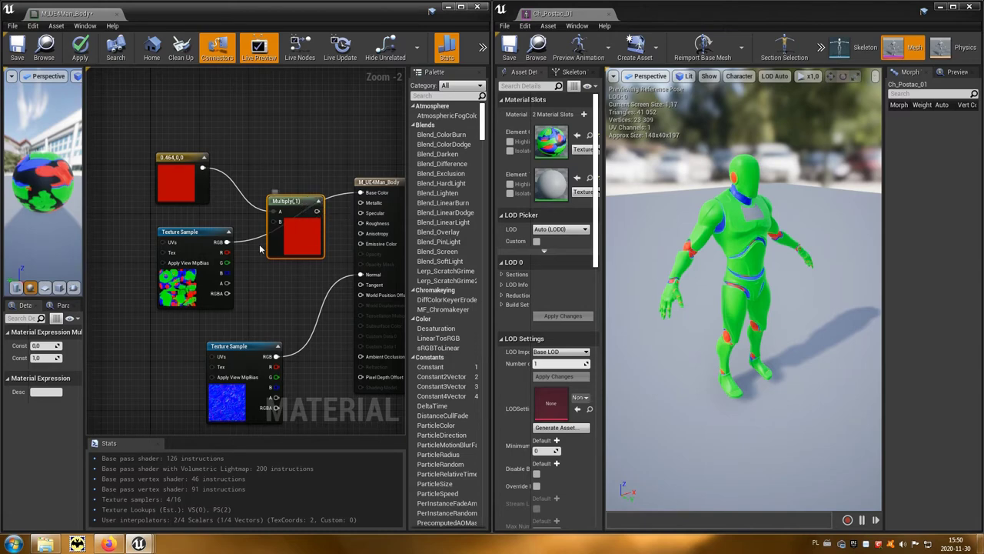
mouse_move(227, 252)
left_mouse_down()
mouse_move(239, 258)
mouse_move(270, 223)
left_mouse_up()
left_click_drag(316, 211, 362, 197)
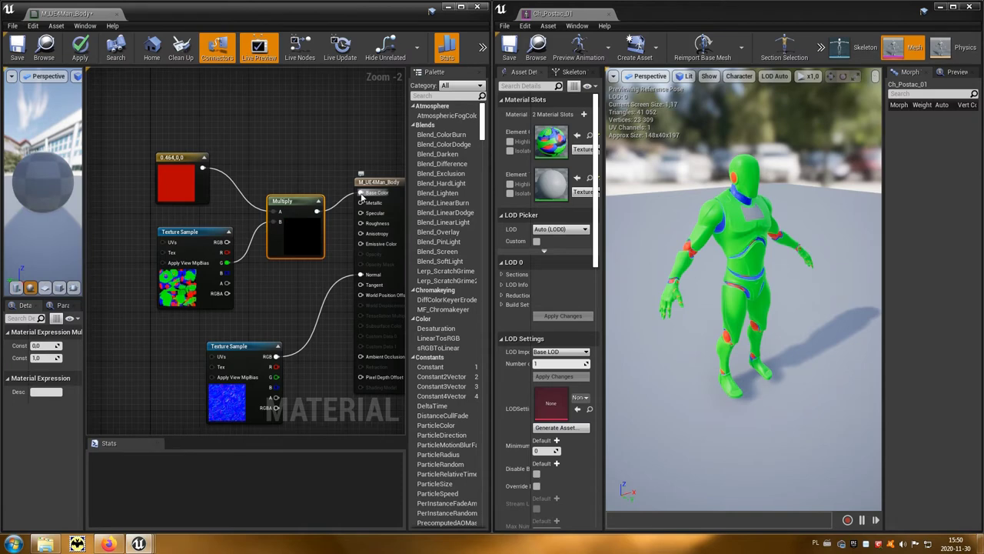
left_click(82, 58)
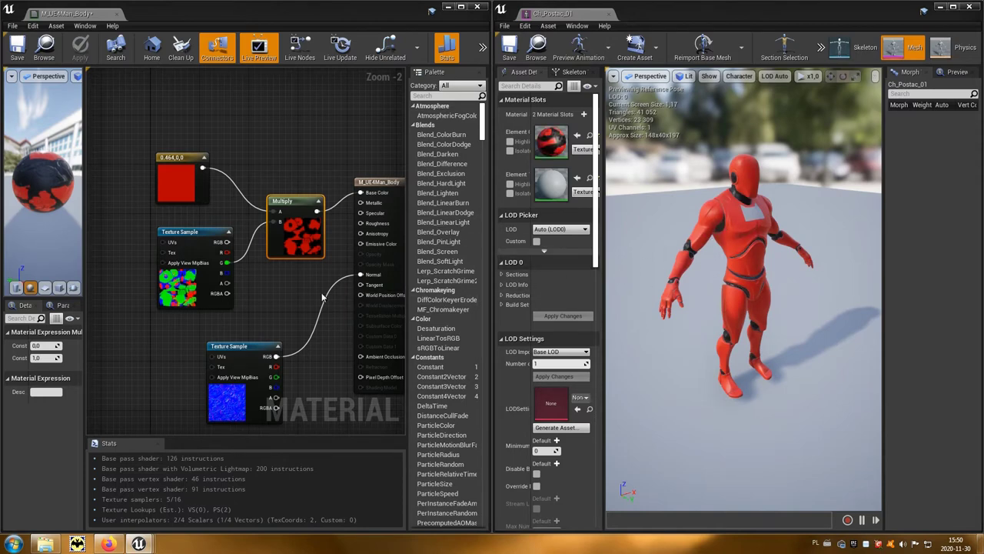
- Create an Add node taking the logo texture's G channel in A and B channel in B
left_click_drag(221, 255, 171, 256)
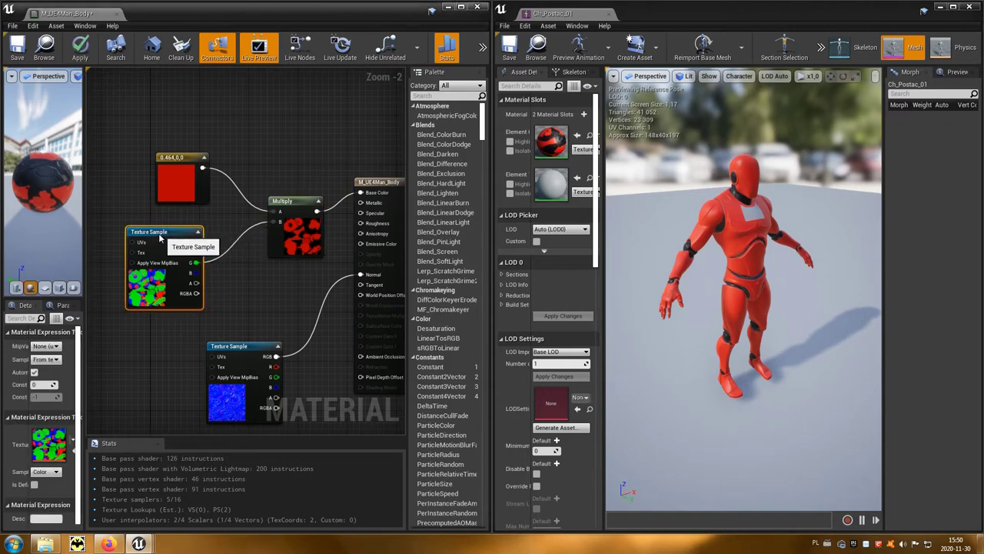
right_click(225, 281)
type("a")
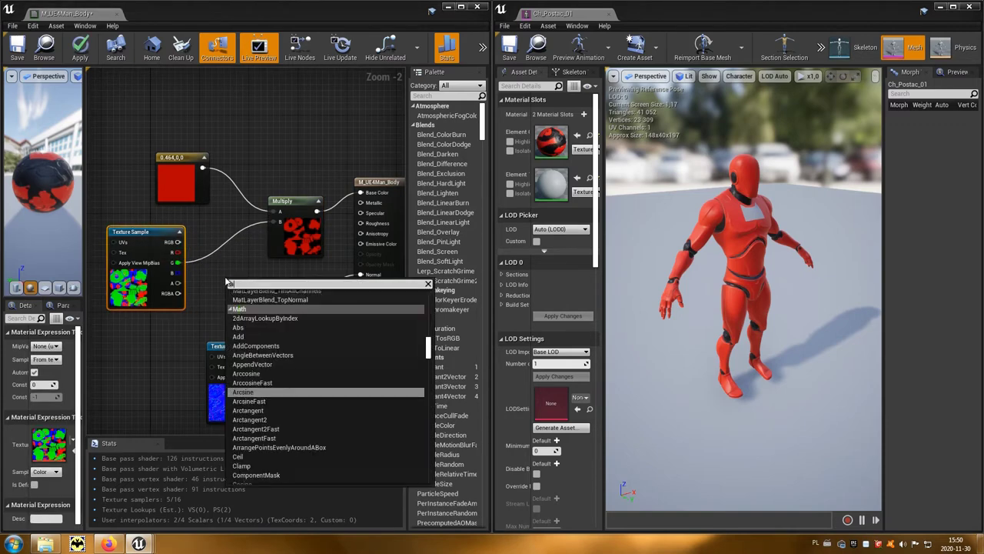
type("dd")
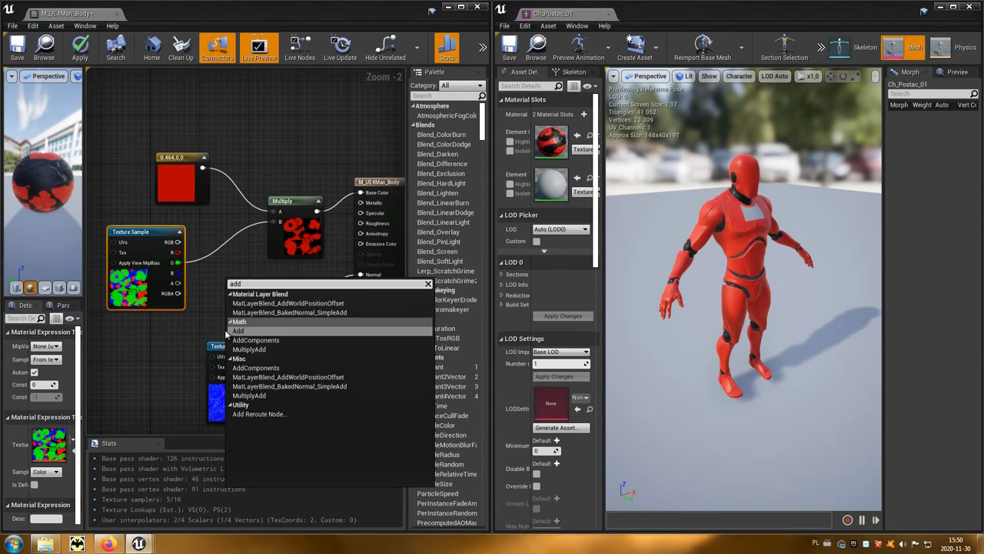
left_click(259, 332)
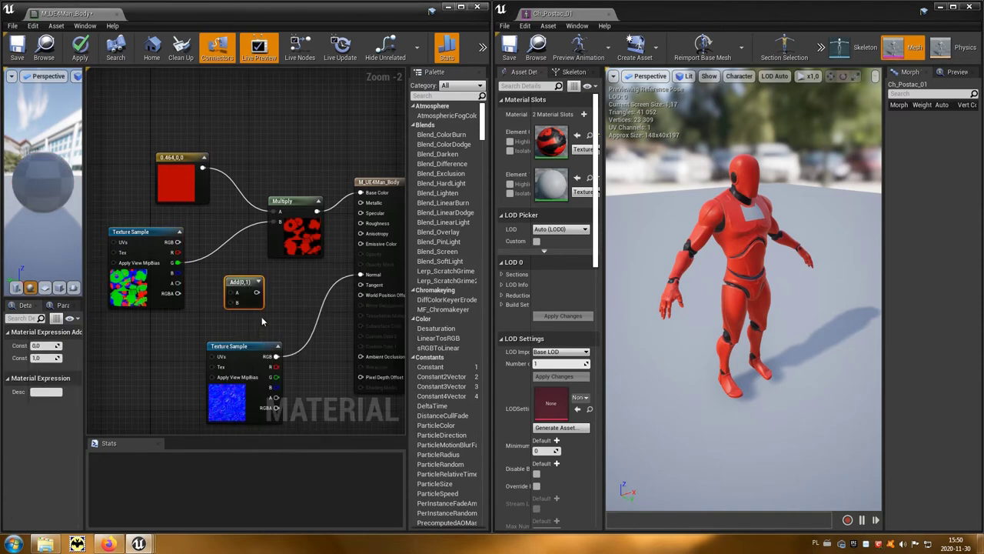
left_click_drag(250, 282, 255, 269)
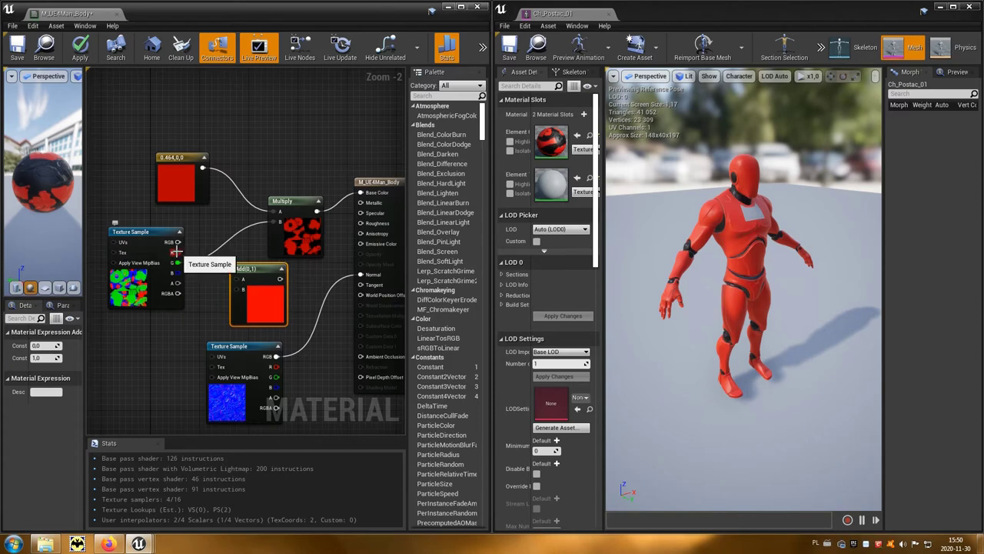
left_click_drag(178, 262, 239, 280)
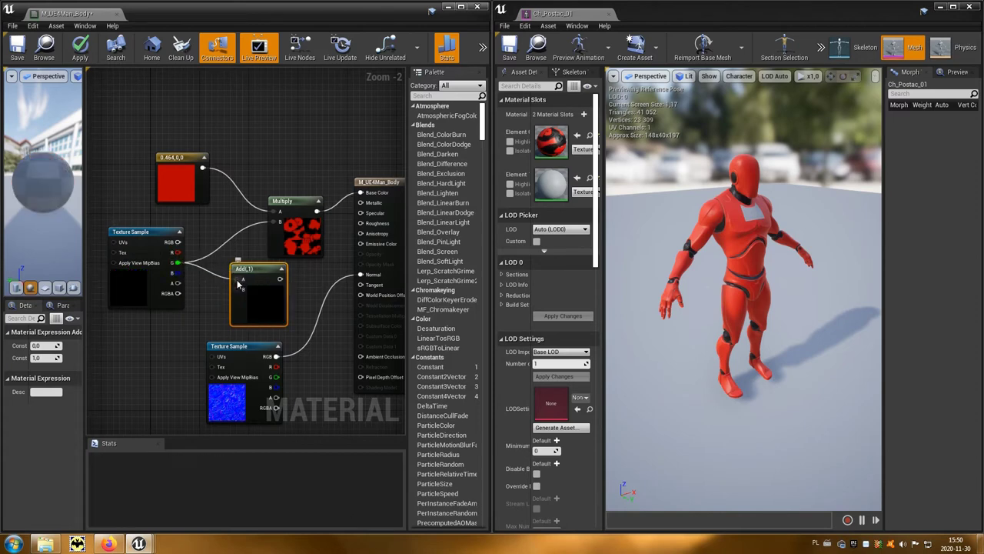
left_click_drag(237, 288, 182, 279)
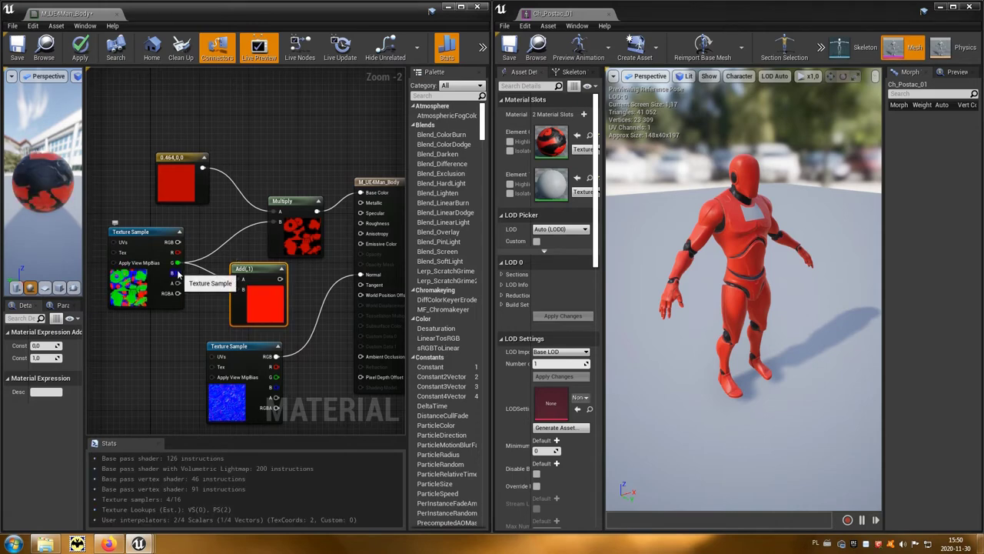
left_click_drag(183, 278, 178, 273)
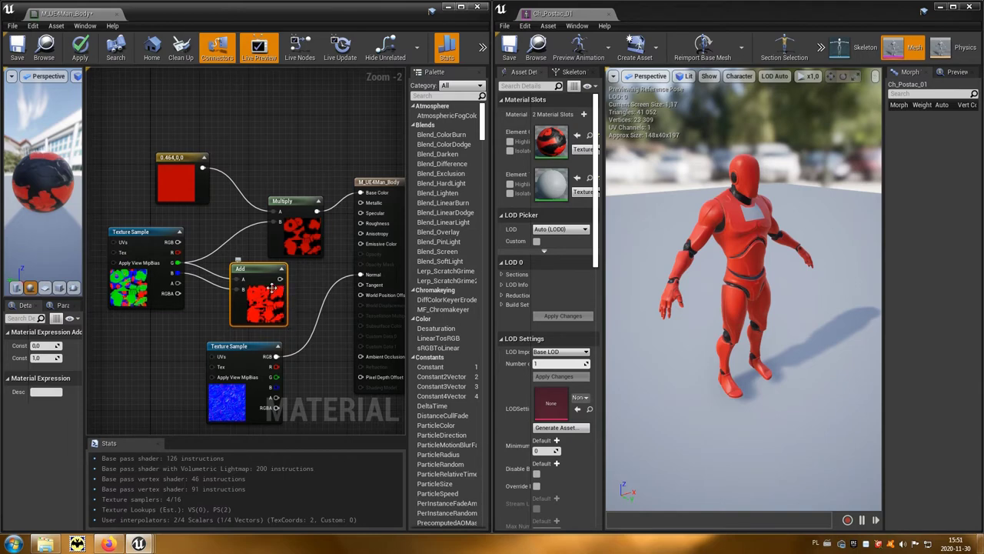
left_click_drag(260, 270, 236, 275)
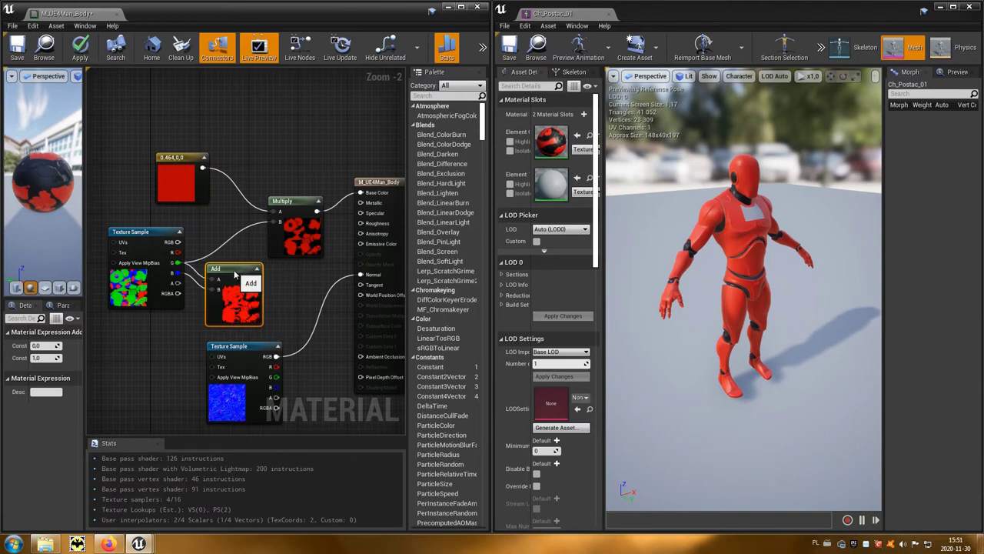
- Add a Clamp node and place it between the Add and Multiply nodes
right_click(283, 289)
type("cl")
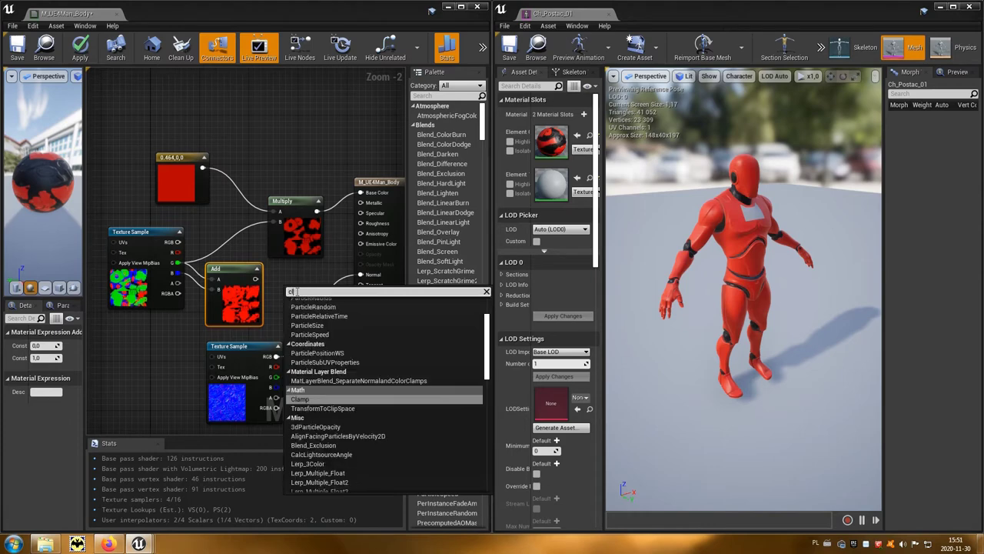
type("a")
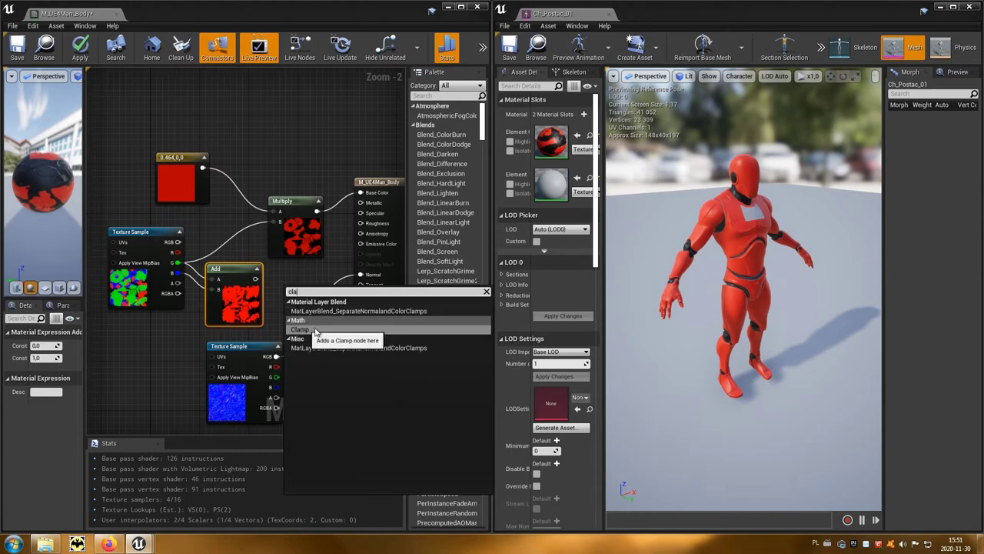
left_click(315, 333)
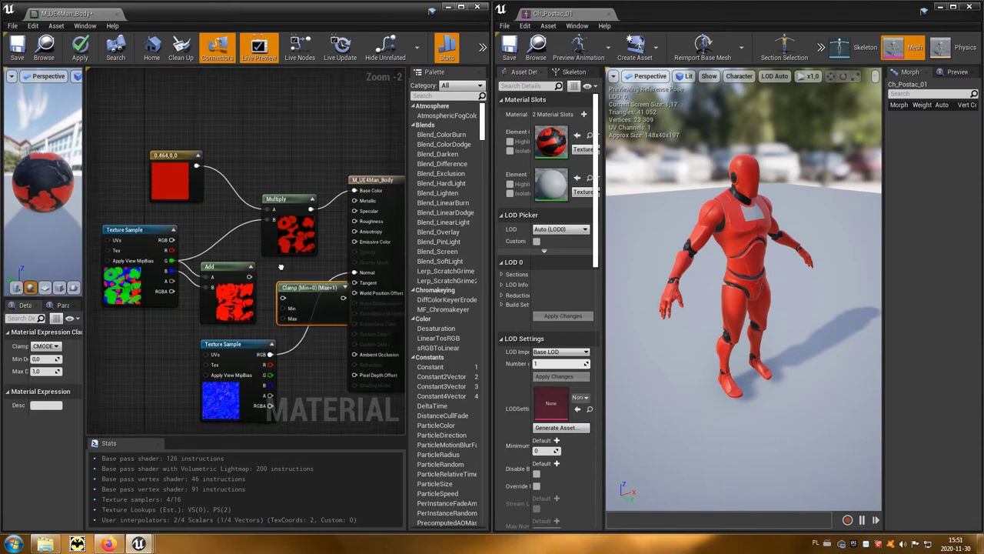
right_click_drag(377, 184, 322, 176)
left_click_drag(321, 176, 369, 179)
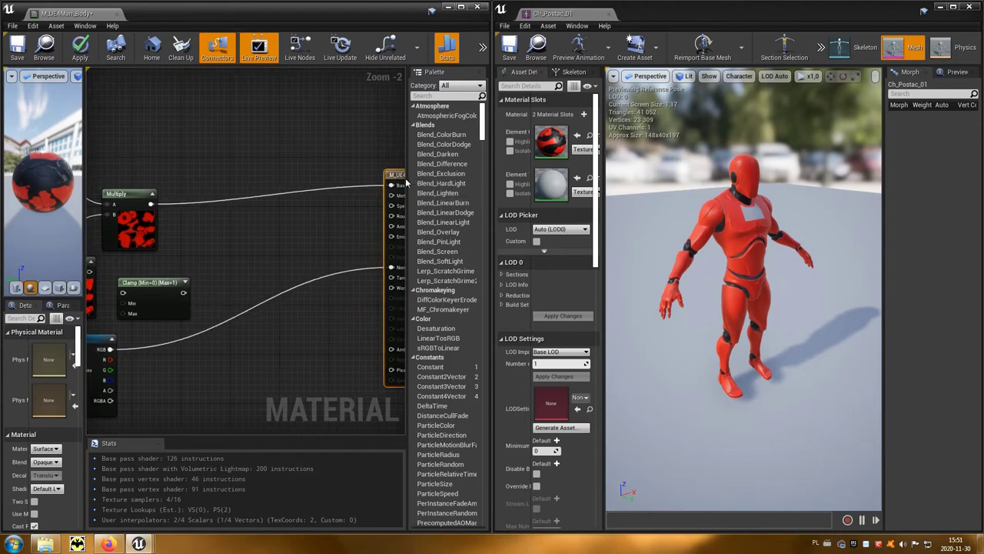
right_click_drag(232, 246, 303, 253)
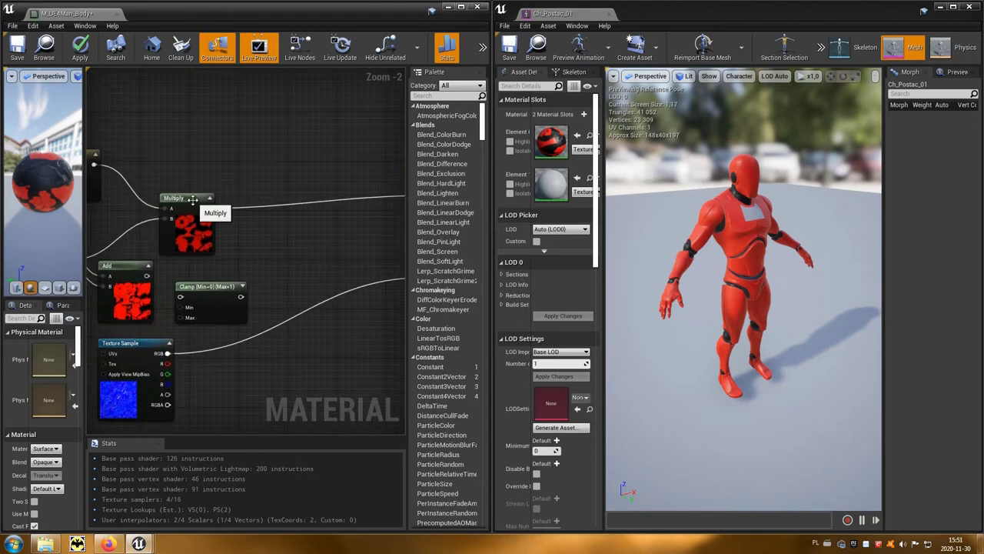
left_click_drag(198, 204, 292, 204)
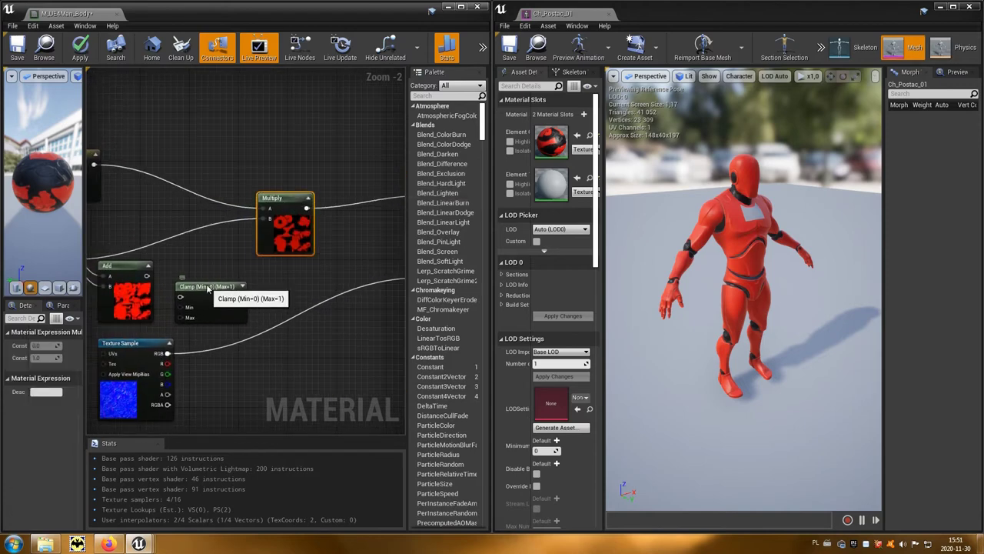
left_click_drag(193, 287, 185, 235)
- Route the Add output through Clamp into Multiply's B input and apply the material
right_click_drag(185, 283, 249, 302)
left_click_drag(209, 294, 234, 264)
left_click_drag(295, 264, 329, 238)
mouse_move(334, 308)
right_mouse_down()
mouse_move(273, 310)
mouse_move(301, 332)
right_mouse_up()
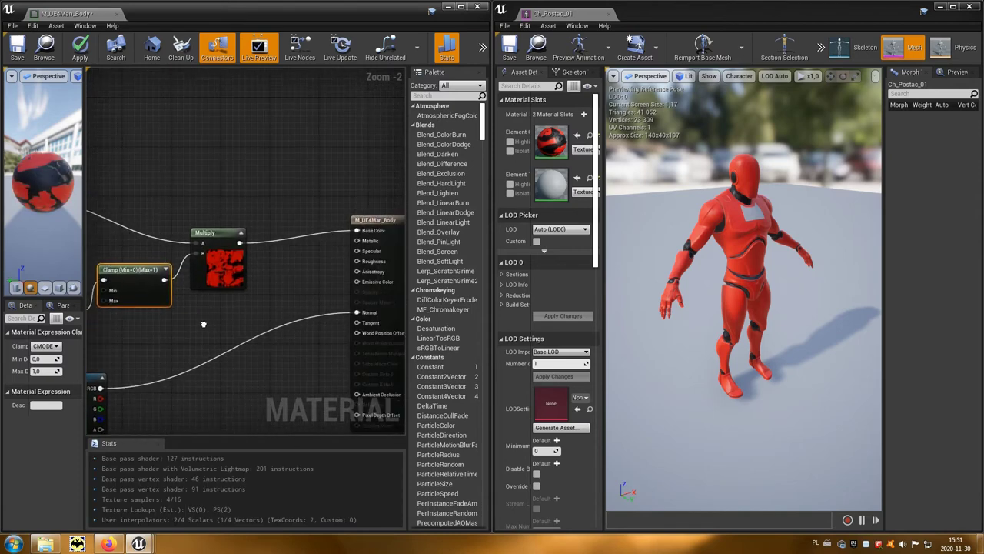
left_click(80, 52)
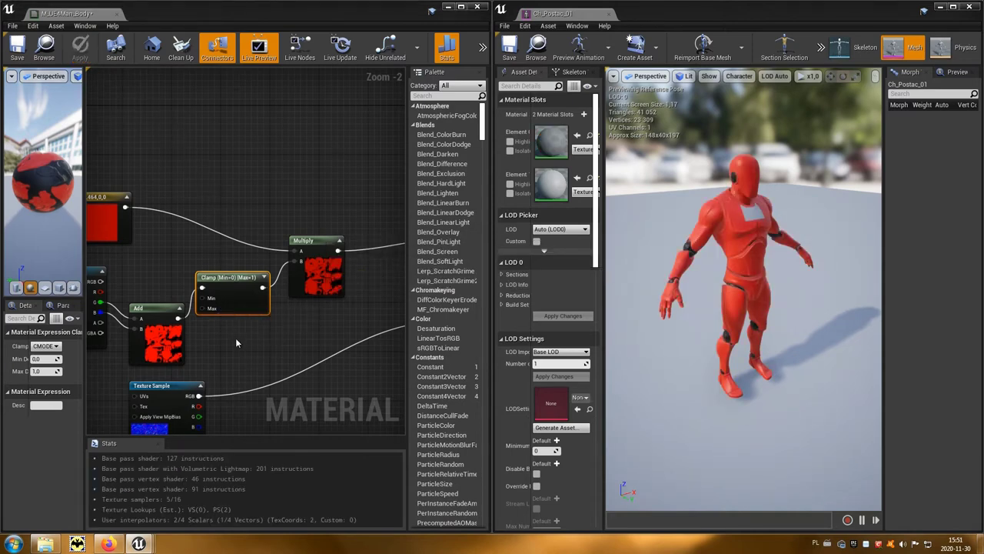
- Duplicate the red constant and make the copy orange (0.698, 0.315, 0.0054)
right_click_drag(255, 345, 290, 347)
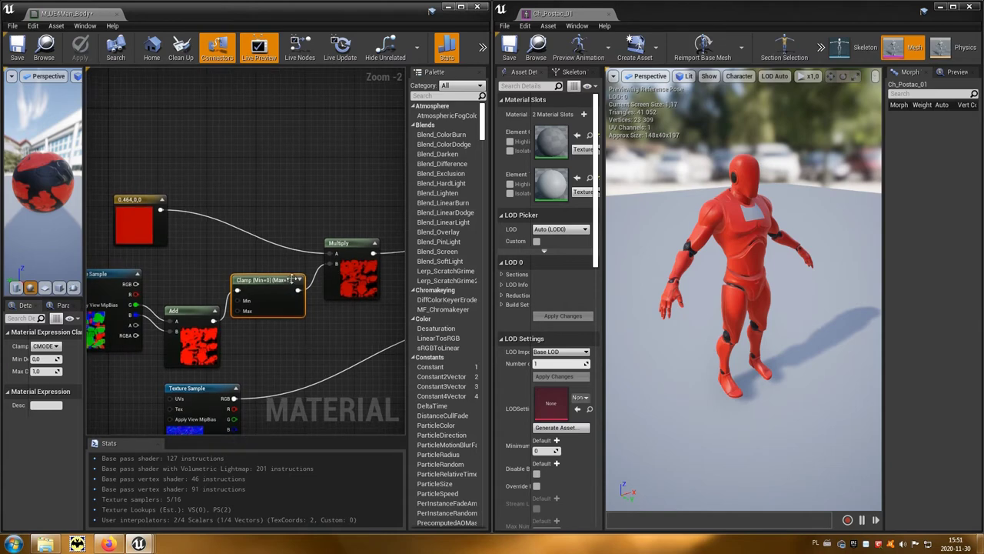
left_click_drag(134, 197, 121, 191)
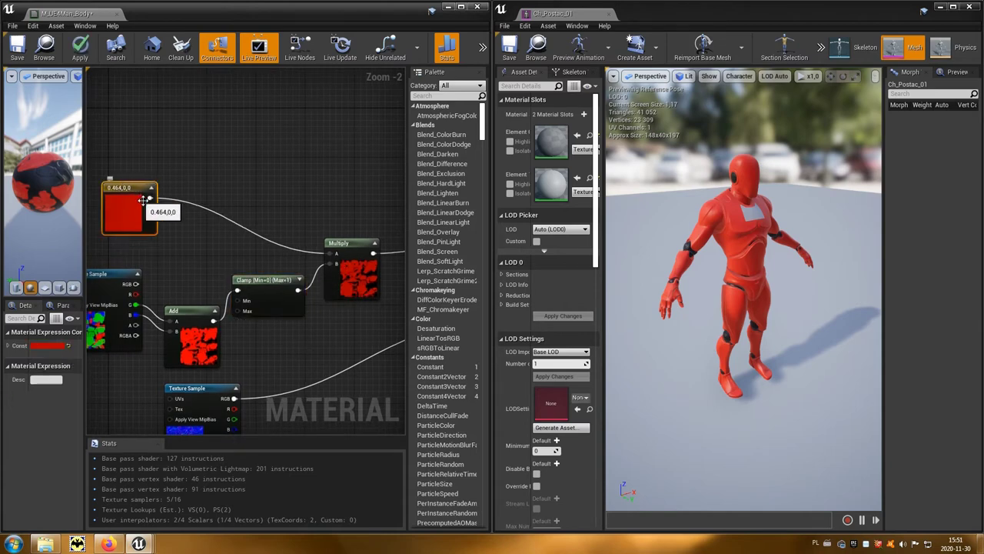
key("ctrl+w")
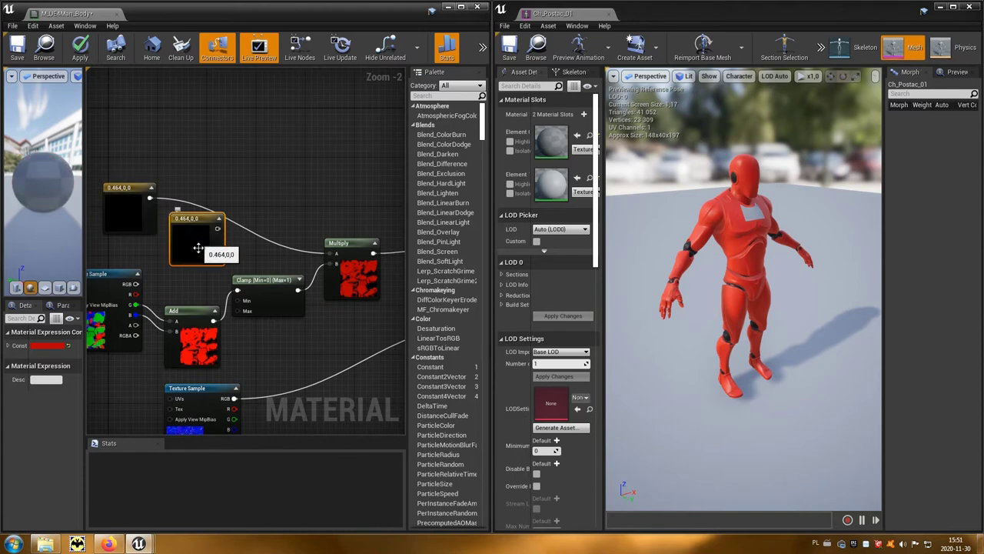
double_click(191, 244)
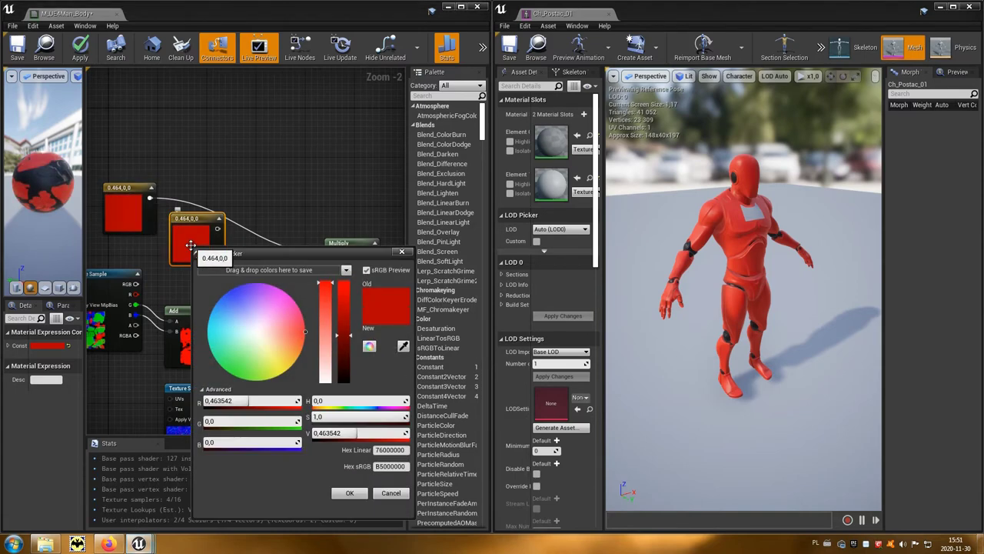
left_click_drag(291, 366, 294, 359)
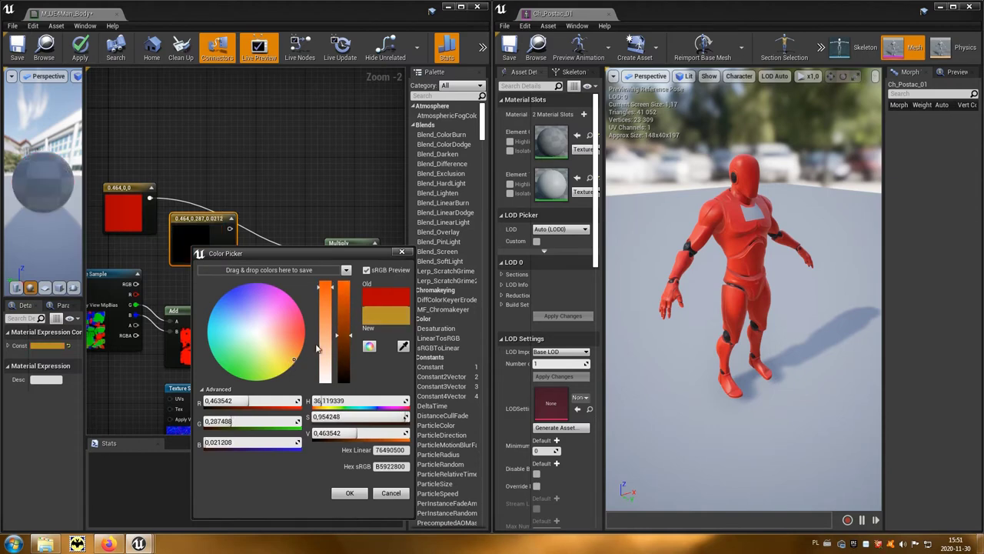
left_click_drag(344, 316, 344, 312)
left_click(299, 357)
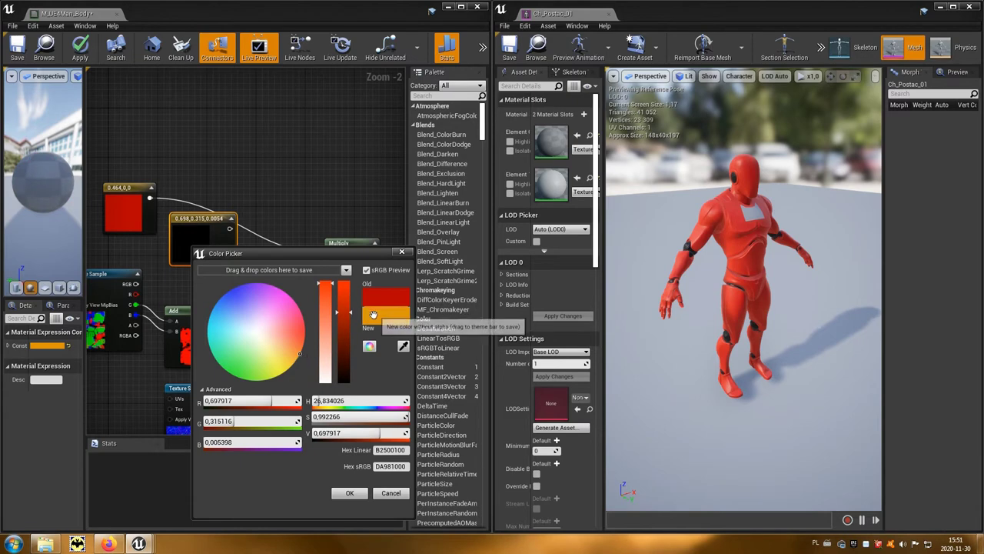
left_click(350, 493)
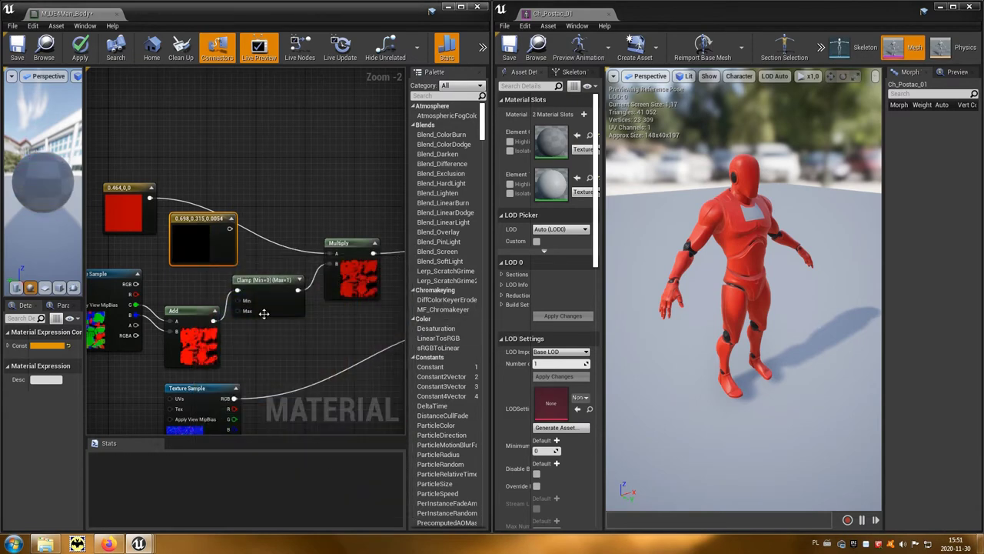
right_click_drag(250, 249, 255, 225)
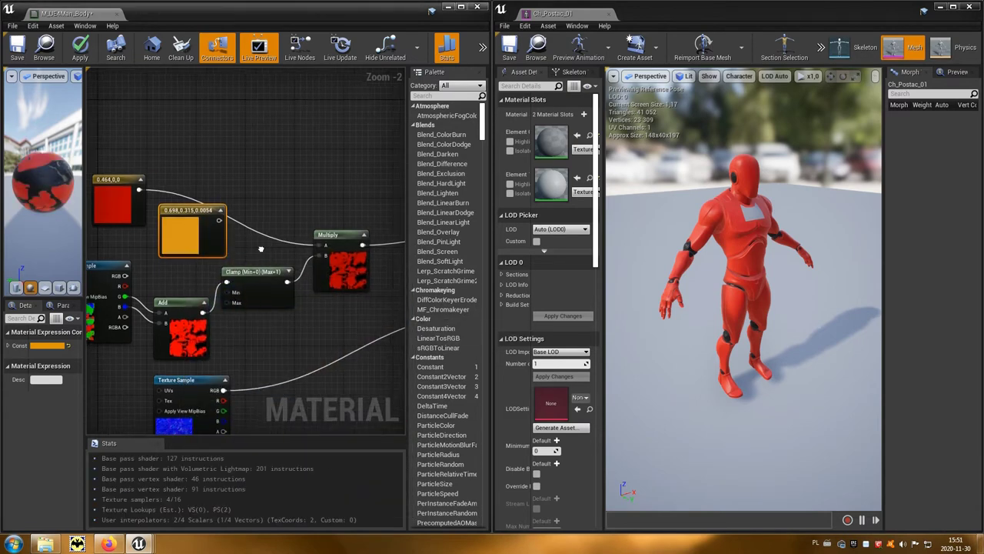
- Add a second Multiply fed by the orange constant (A) and the texture's R mask (B)
left_click(351, 222)
left_click(325, 323)
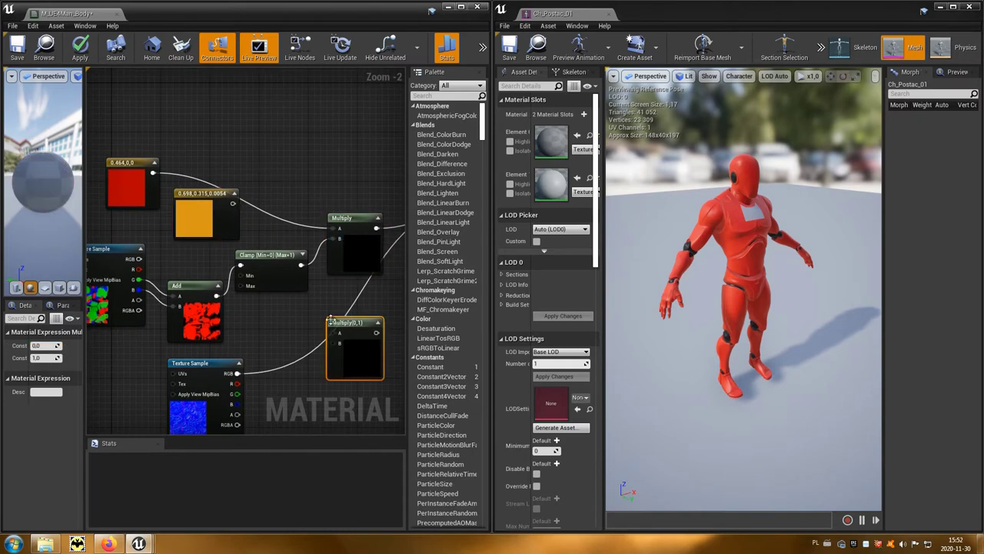
left_click_drag(348, 328, 332, 320)
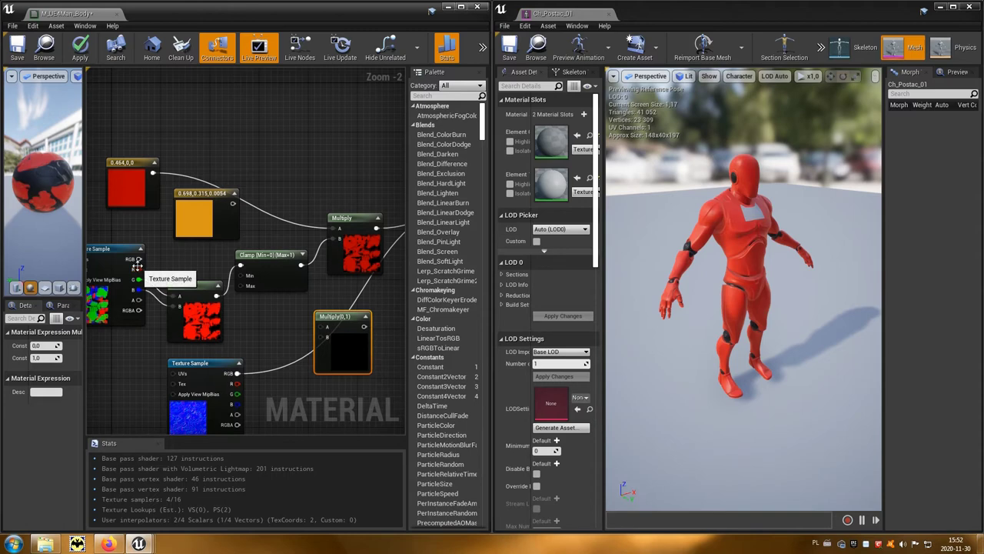
left_click_drag(139, 269, 321, 343)
left_click_drag(233, 203, 328, 326)
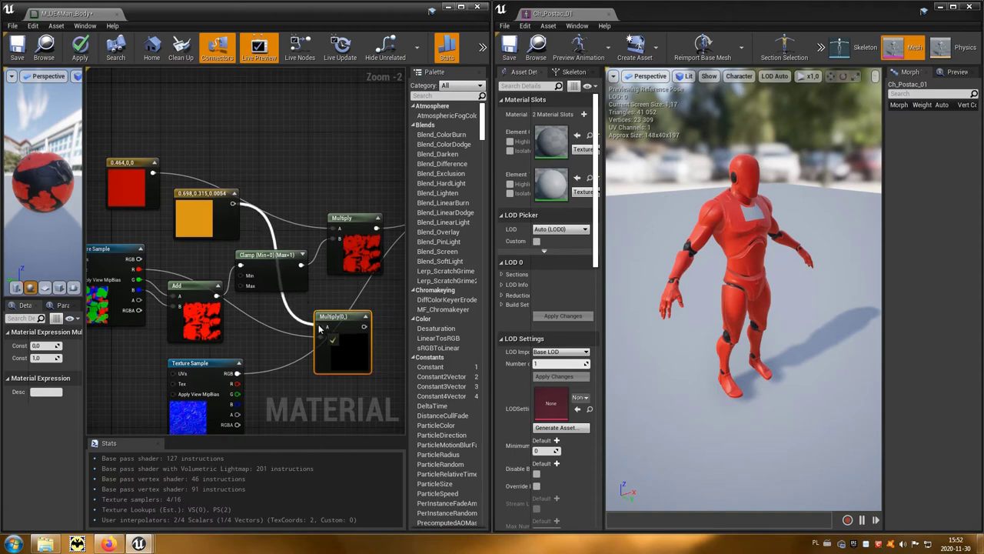
right_click_drag(369, 300, 200, 282)
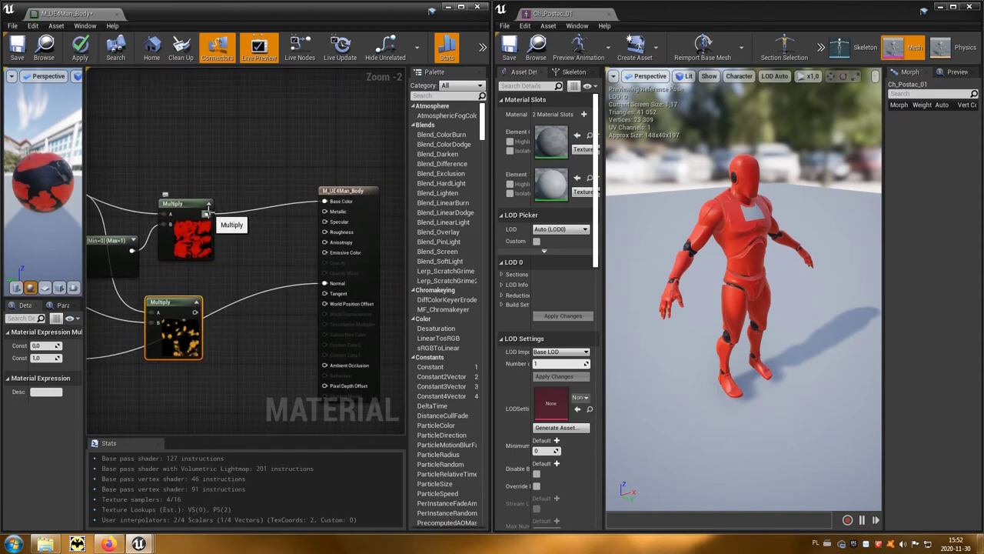
- Duplicate the Add node and wire the red and orange Multiply results into its A and B
right_click_drag(220, 274, 306, 299)
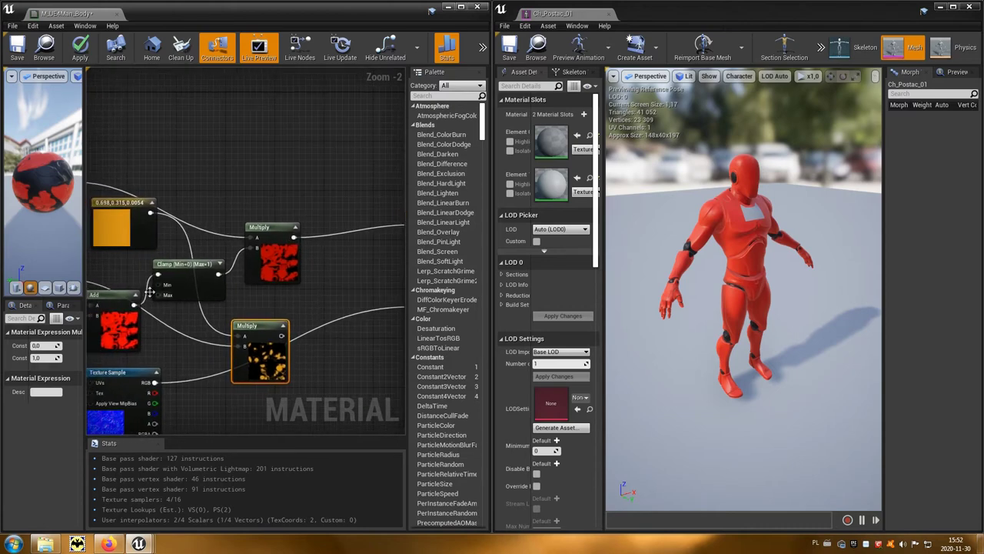
left_click(109, 295)
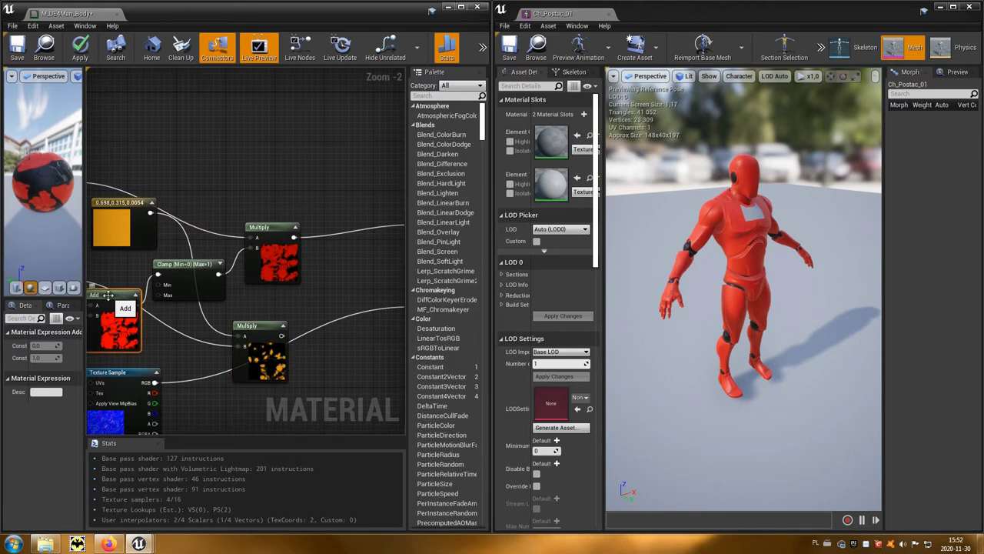
key("ctrl+w")
mouse_move(116, 295)
left_mouse_down()
mouse_move(320, 282)
mouse_move(356, 262)
left_mouse_up()
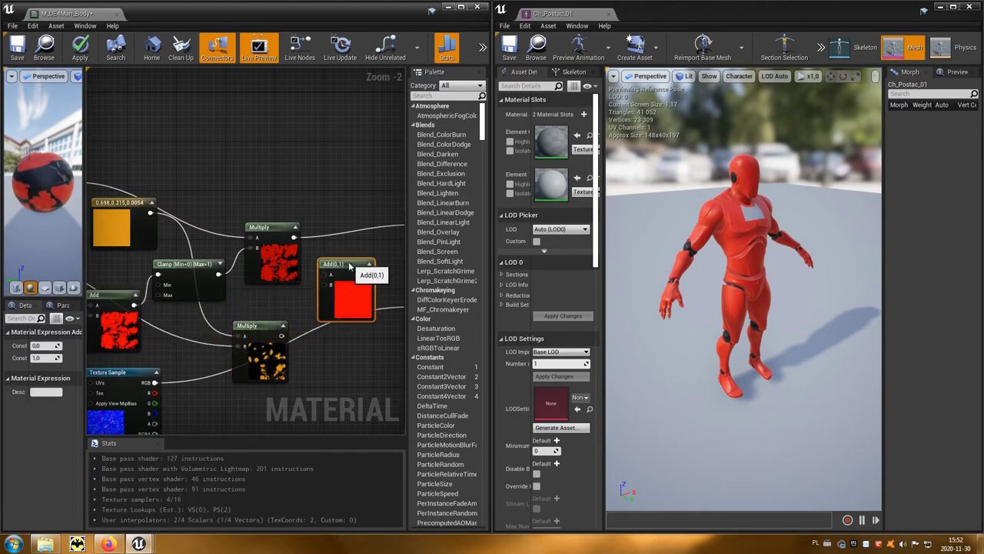
right_click_drag(298, 237, 248, 244)
left_click_drag(243, 245, 275, 282)
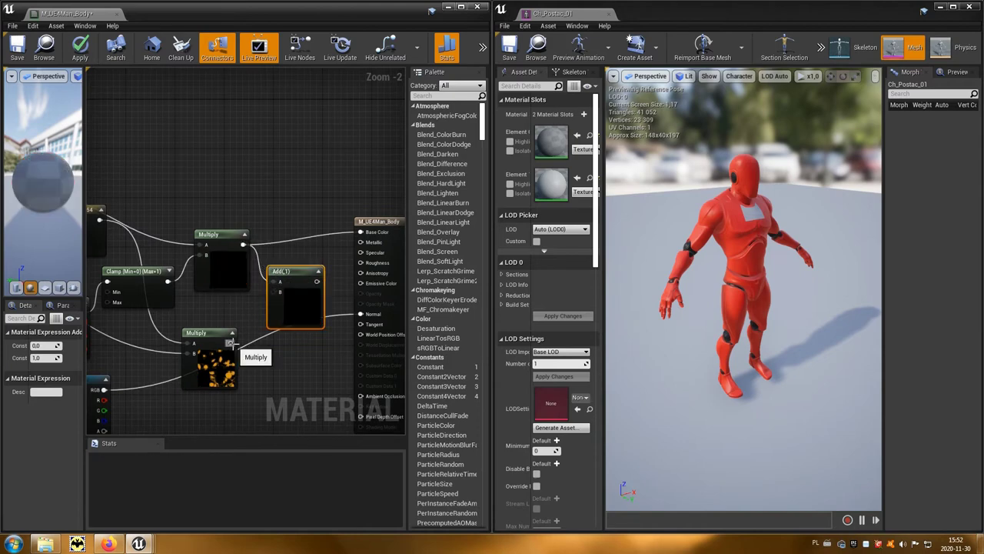
left_click_drag(230, 343, 273, 300)
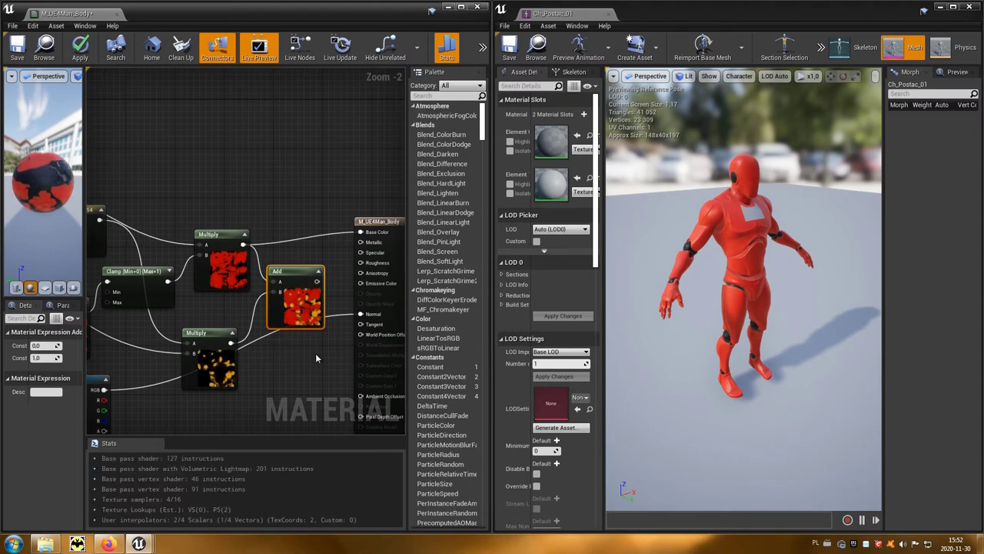
right_click_drag(315, 353, 267, 366)
- Connect the new Add output to Base Color on M_UE4Man_Body and check the character preview
left_click_drag(274, 296, 311, 245)
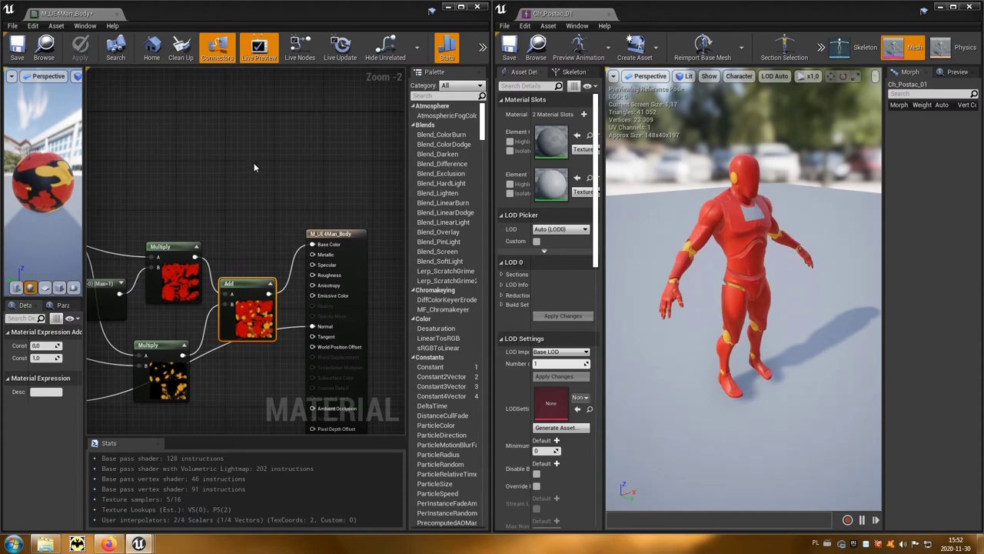
left_click_drag(672, 300, 846, 302)
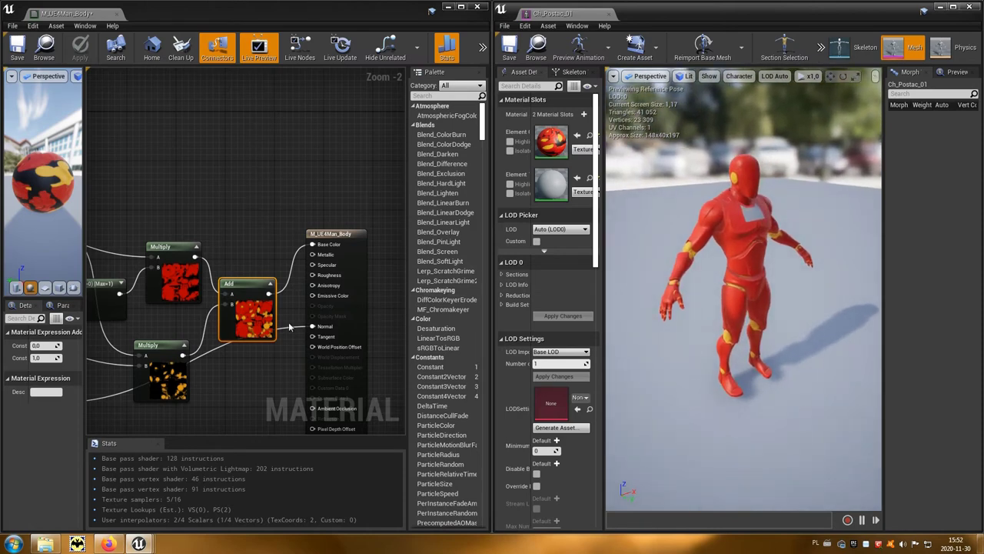
right_click_drag(301, 321, 250, 275)
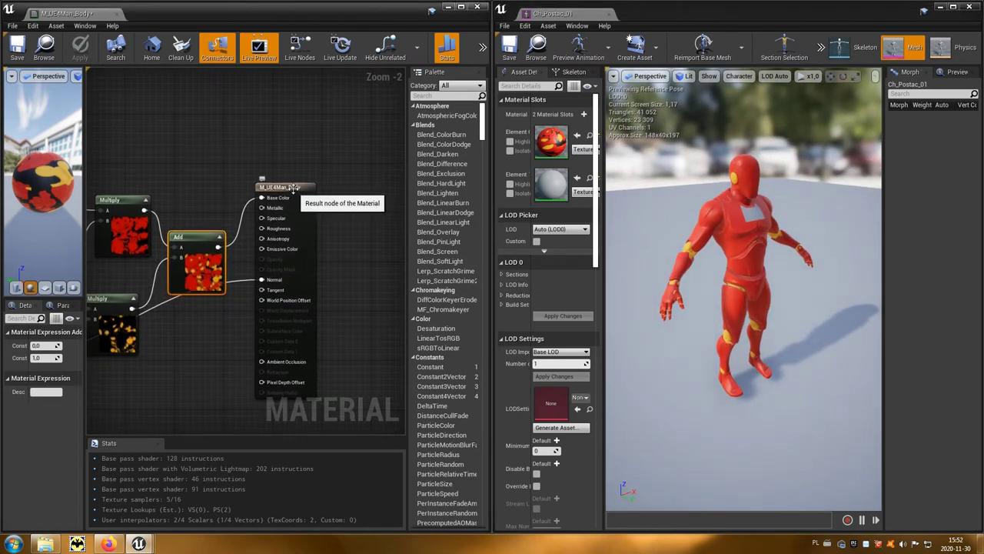
left_click_drag(296, 193, 369, 218)
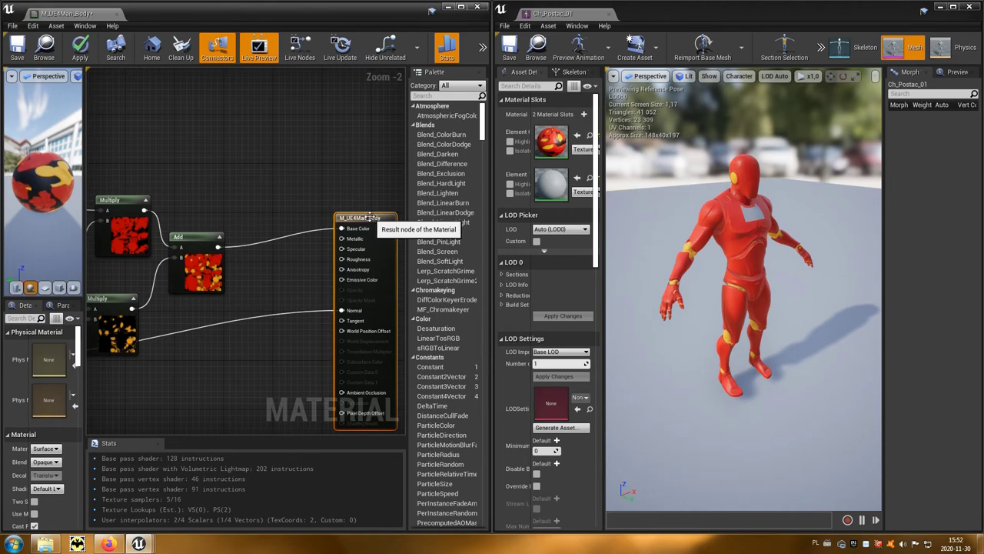
mouse_move(231, 280)
right_mouse_down()
mouse_move(250, 285)
mouse_move(221, 264)
right_mouse_up()
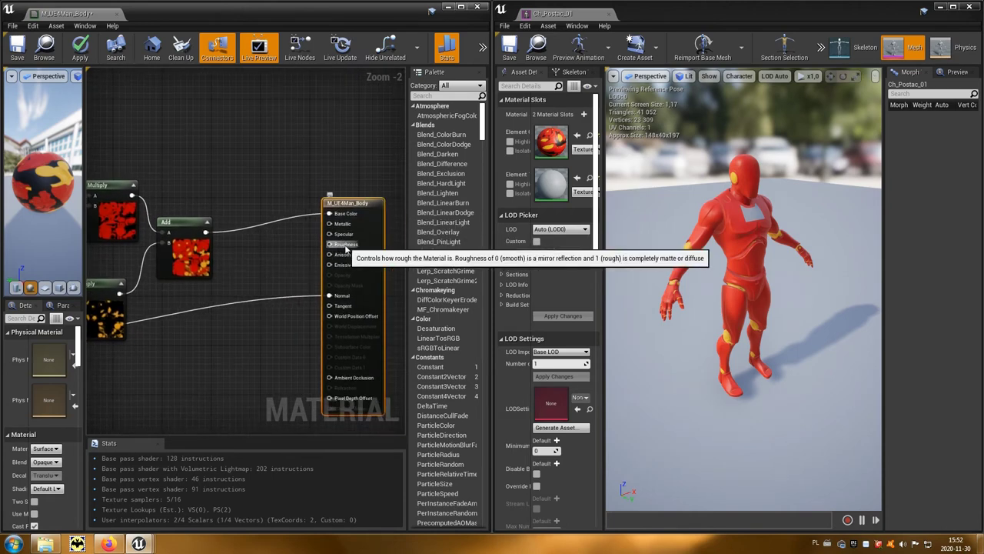
right_click(240, 273)
- Add a Constant set to 1 and connect it to Specular
type("cons")
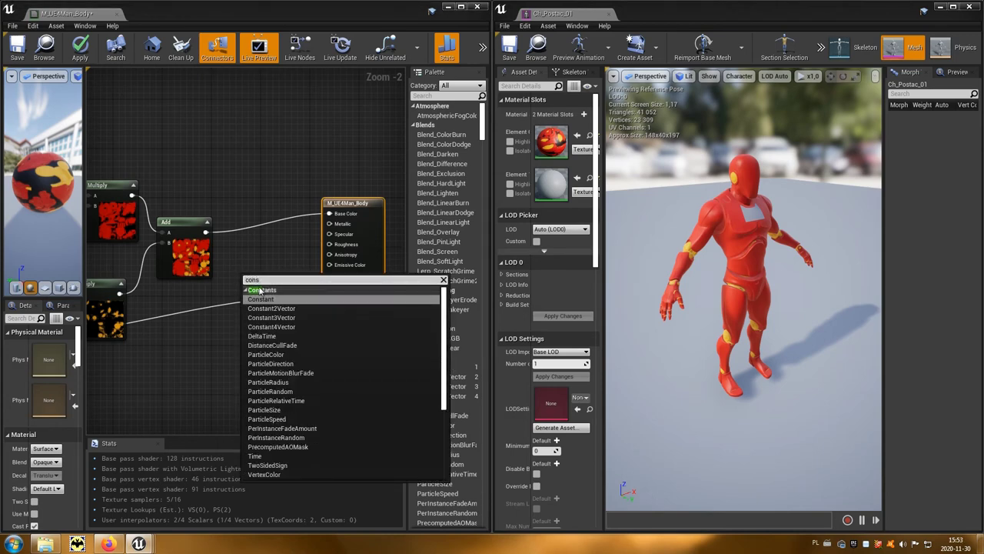
left_click(280, 300)
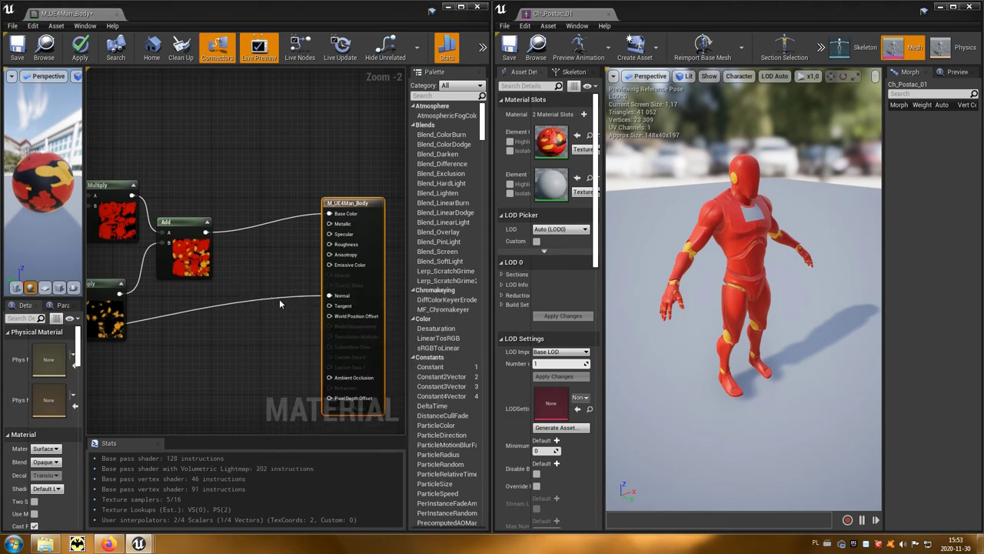
left_click_drag(246, 278, 248, 266)
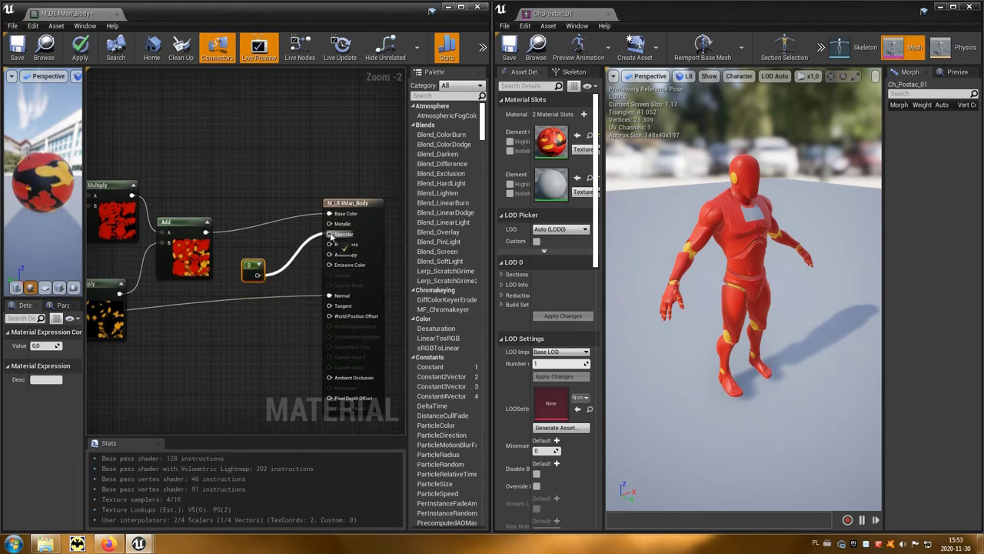
left_click_drag(256, 274, 330, 233)
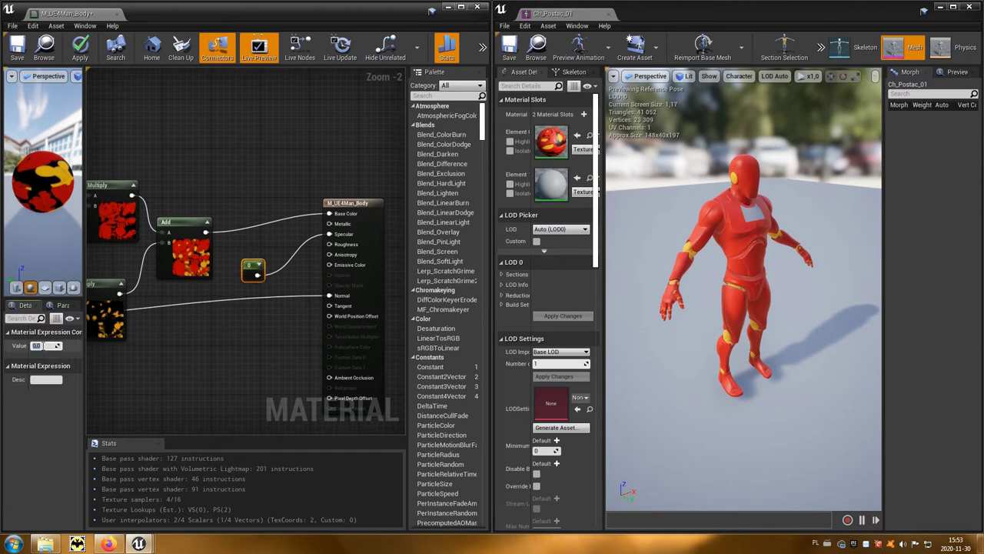
type("1")
key("Return")
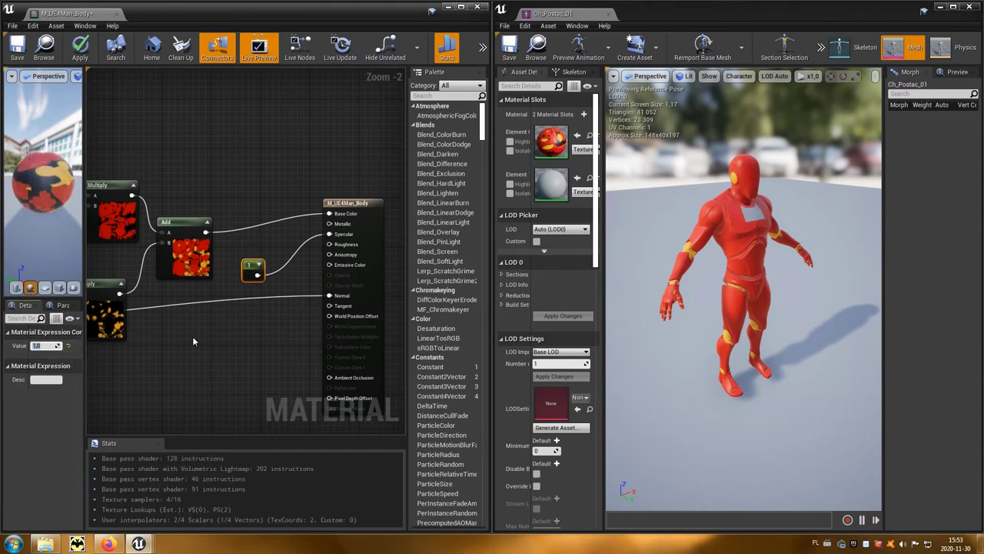
left_click_drag(245, 273, 249, 263)
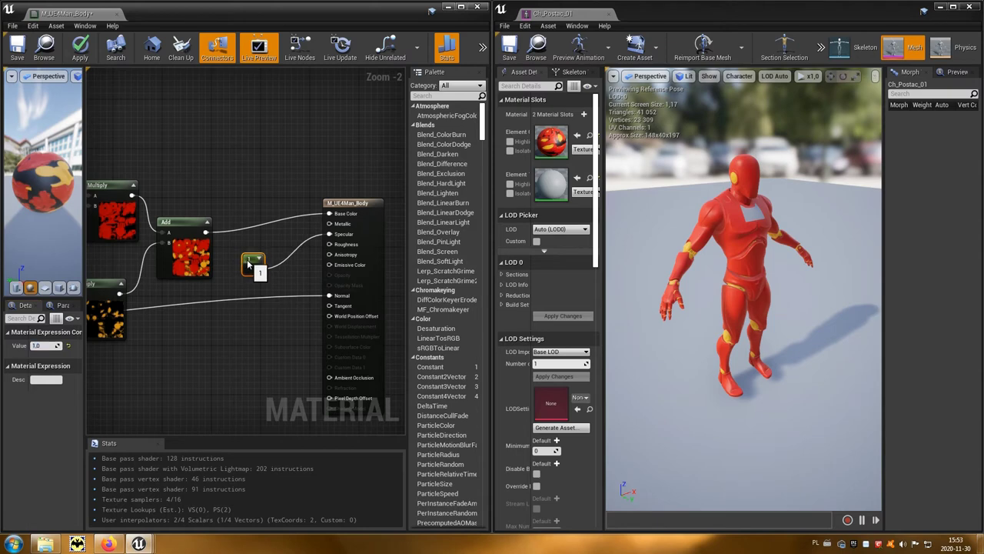
- Duplicate the constant, set the copy to 0, and connect it to Roughness
key("ctrl+w")
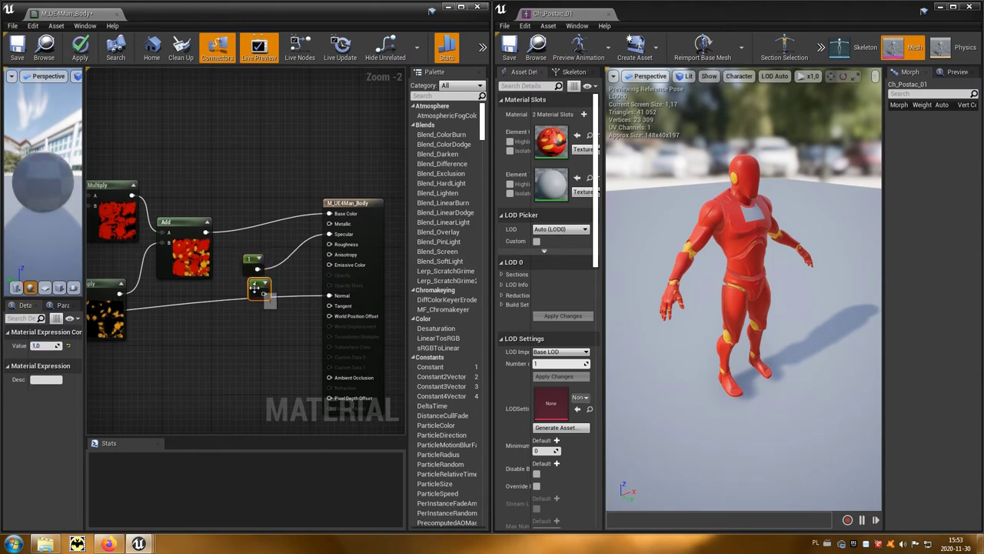
mouse_move(254, 284)
left_mouse_down()
mouse_move(243, 308)
mouse_move(296, 281)
mouse_move(328, 245)
left_mouse_up()
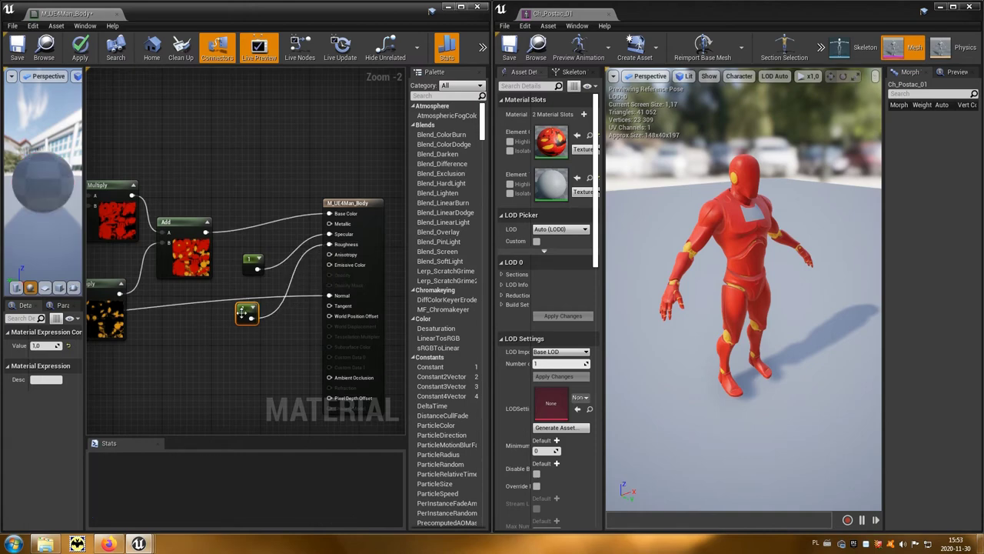
left_click(43, 346)
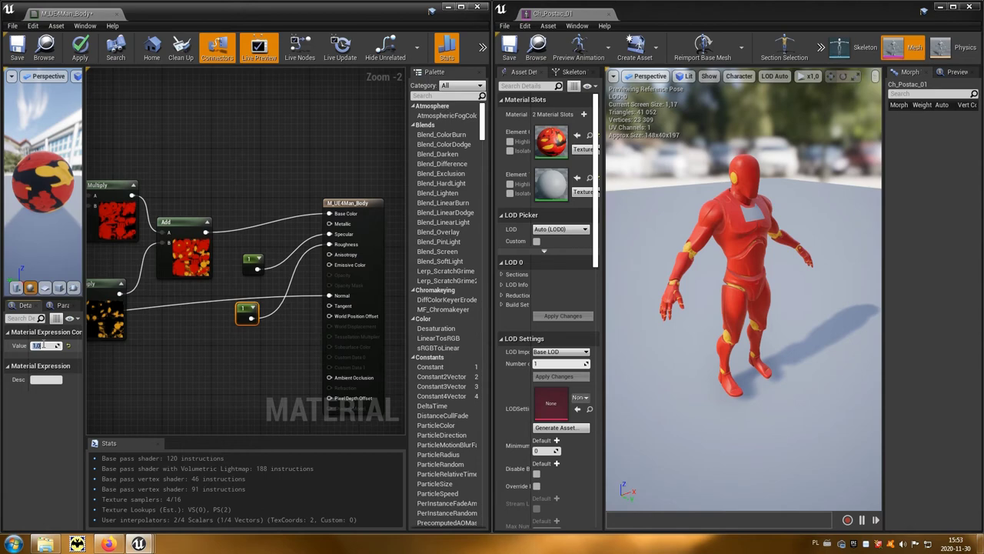
type("0")
key("Return")
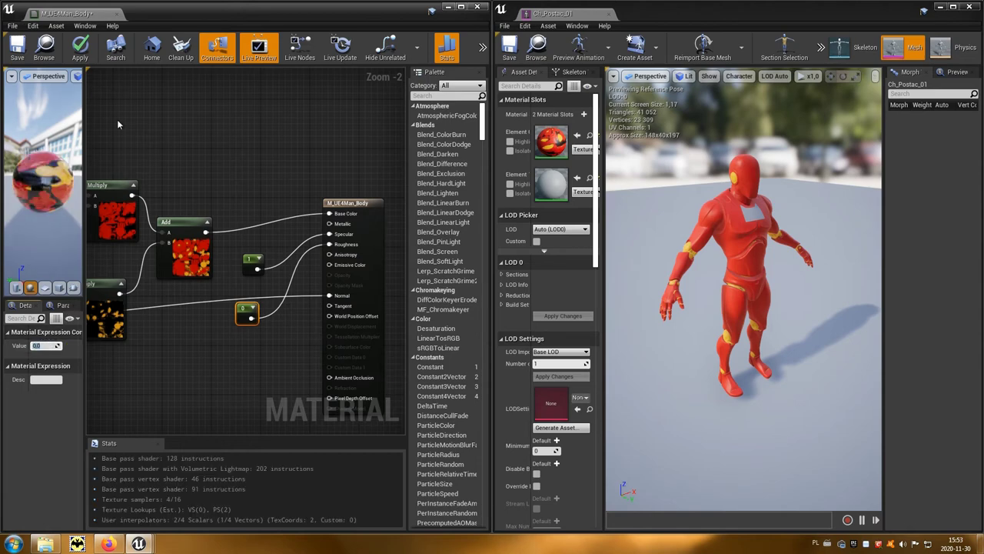
left_click(78, 55)
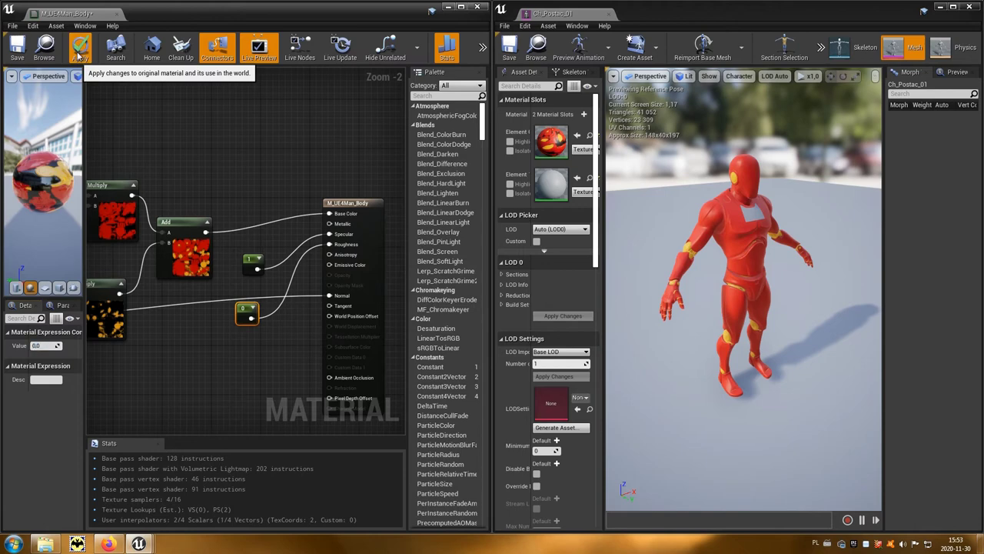
- Apply the material edits and orbit the preview to view the glossy red character's back
left_click(78, 56)
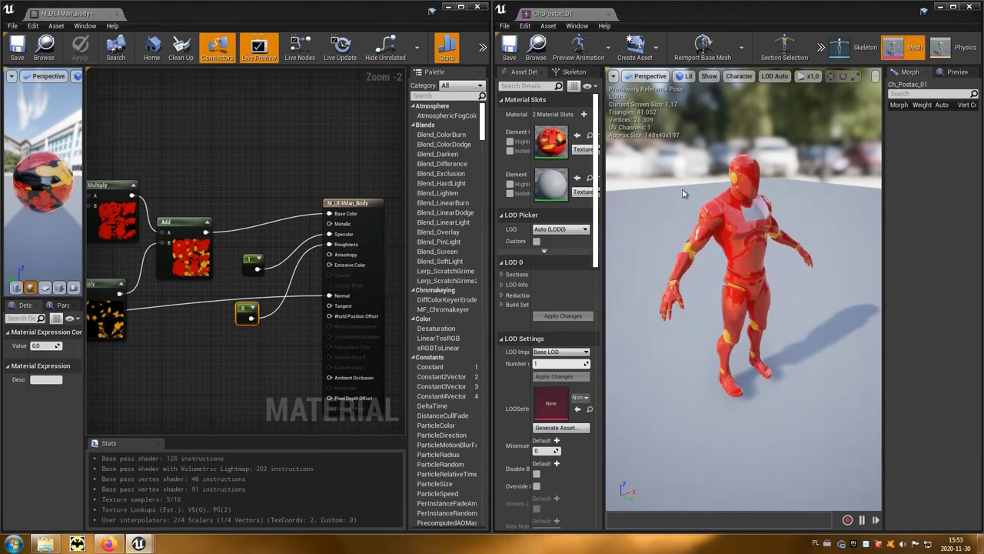
left_click_drag(726, 264, 800, 265)
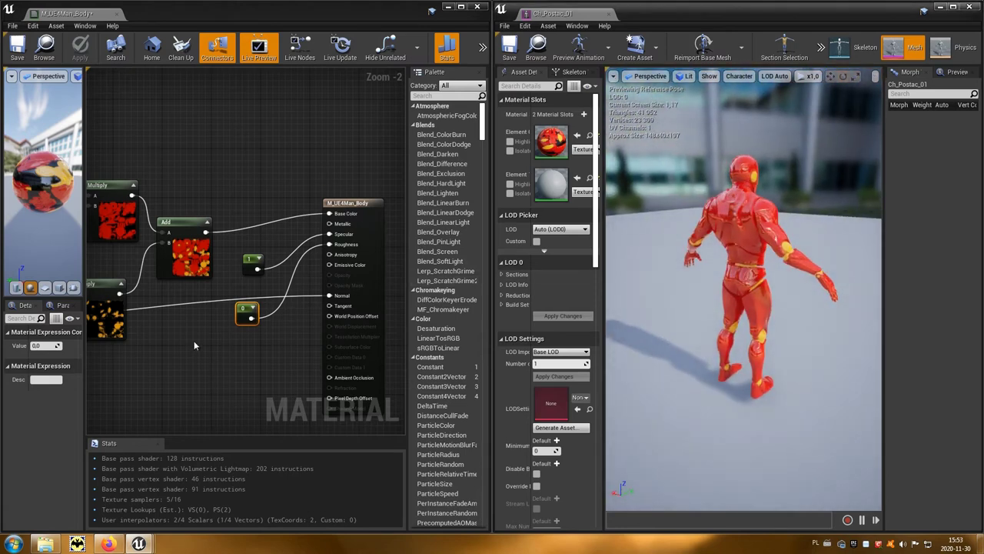
right_click_drag(176, 344, 119, 233)
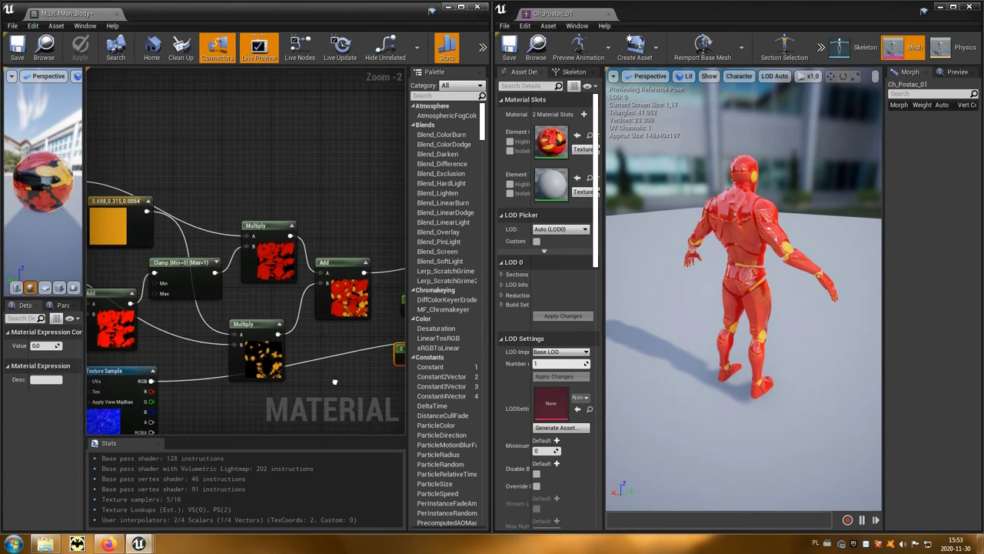
- Darken the red constant to 0.286, 0, 0 and the orange to 0.563, 0.254, 0.004
right_click_drag(121, 267, 250, 316)
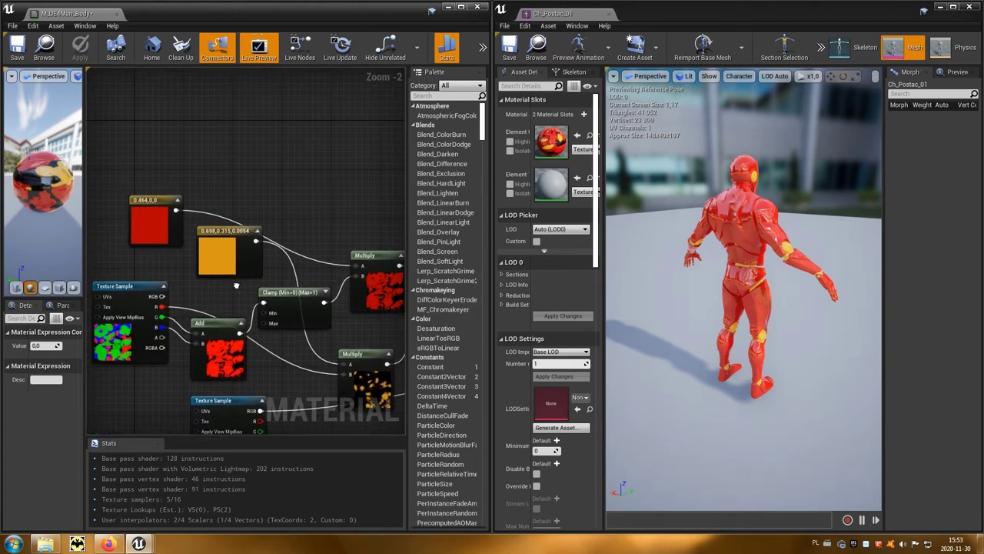
double_click(173, 229)
left_click_drag(325, 339, 321, 346)
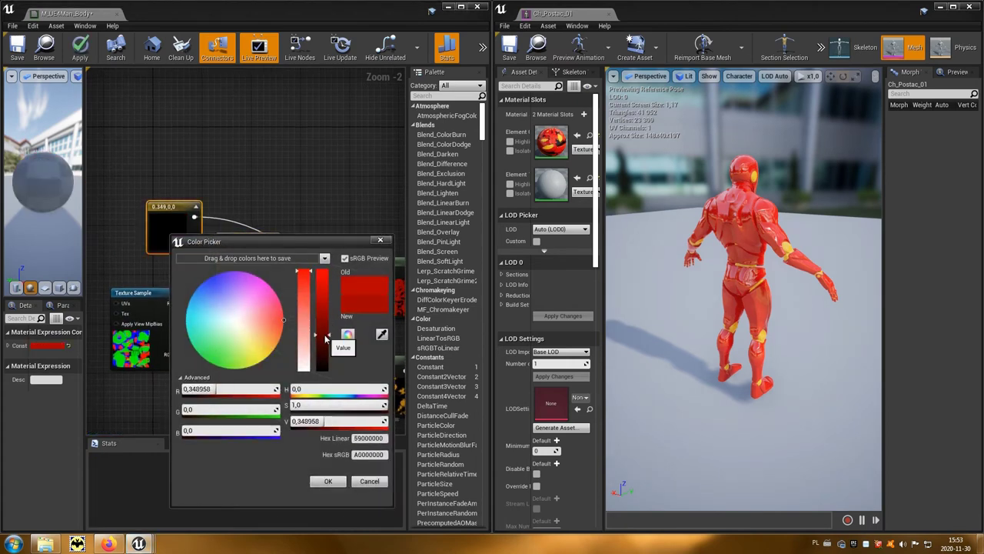
left_click(336, 482)
double_click(244, 256)
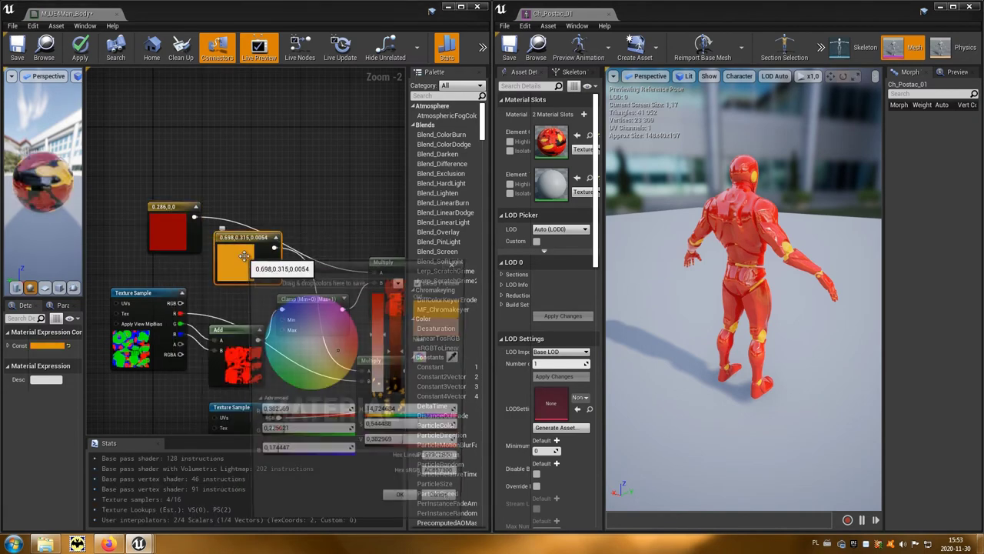
left_click_drag(399, 332, 399, 346)
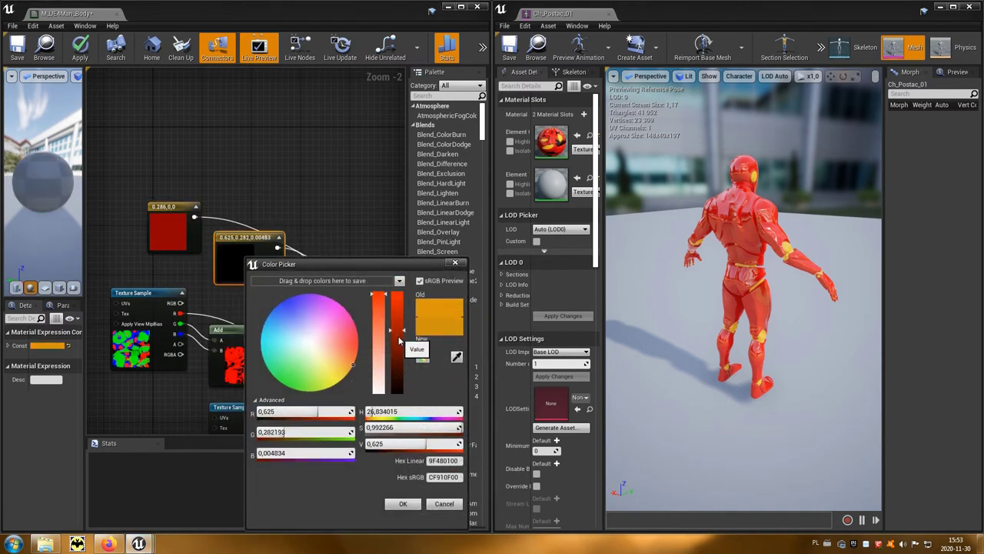
left_click(404, 503)
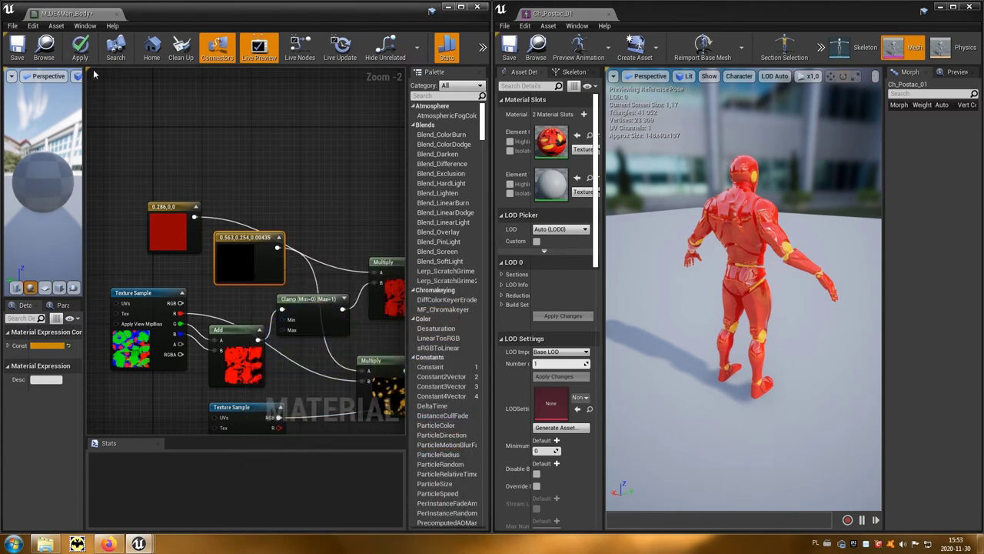
- Apply the darker colours and orbit the preview to face the character's front
left_click(82, 51)
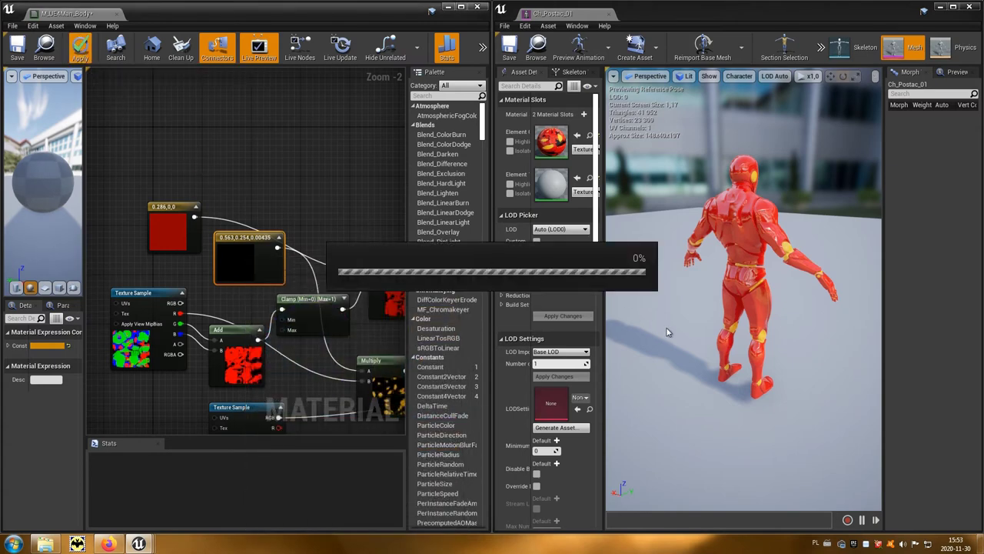
mouse_move(733, 329)
left_mouse_down()
mouse_move(815, 330)
mouse_move(481, 332)
left_mouse_up()
right_click_drag(363, 336, 194, 236)
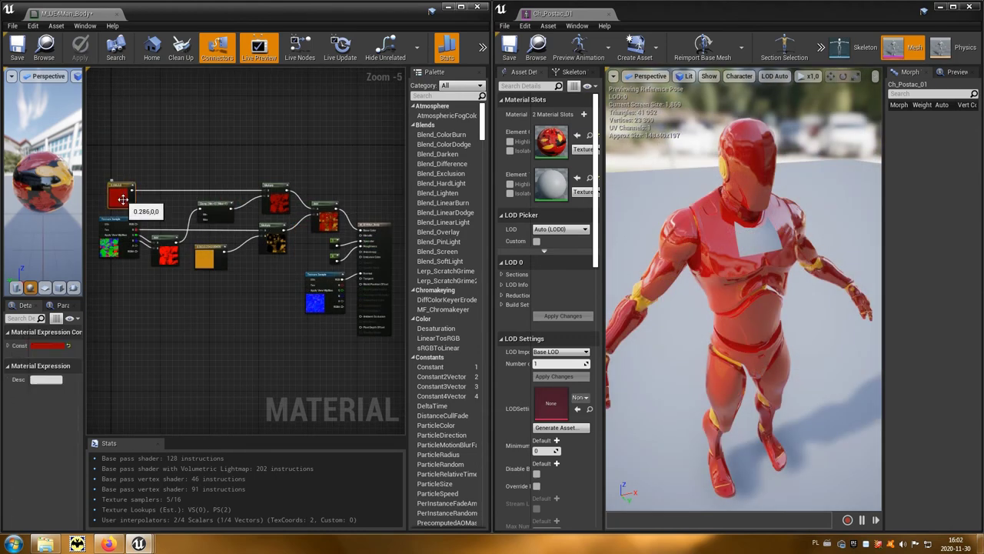
- Save M_UE4Man_Body from the material editor toolbar and close the editor window
left_click(336, 245)
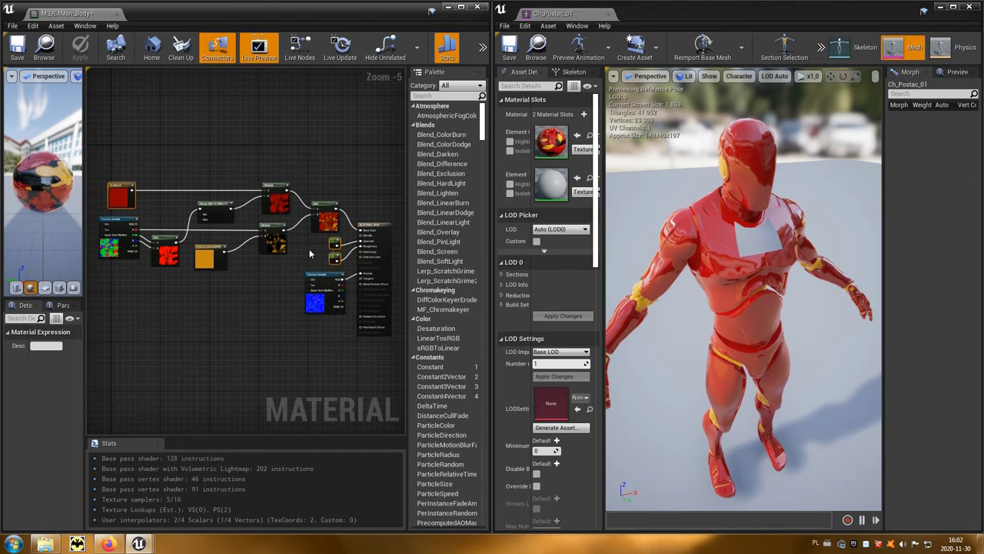
left_click(19, 51)
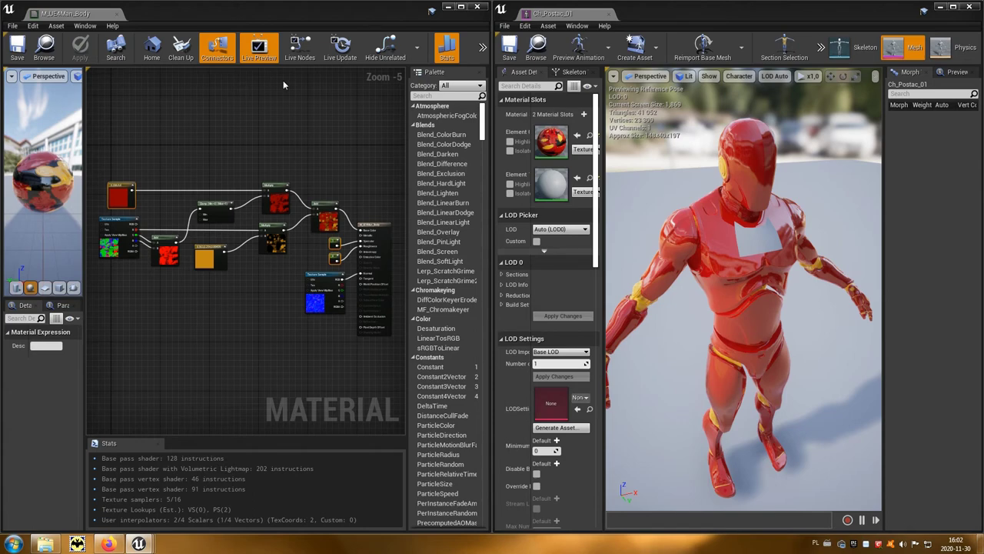
left_click(478, 7)
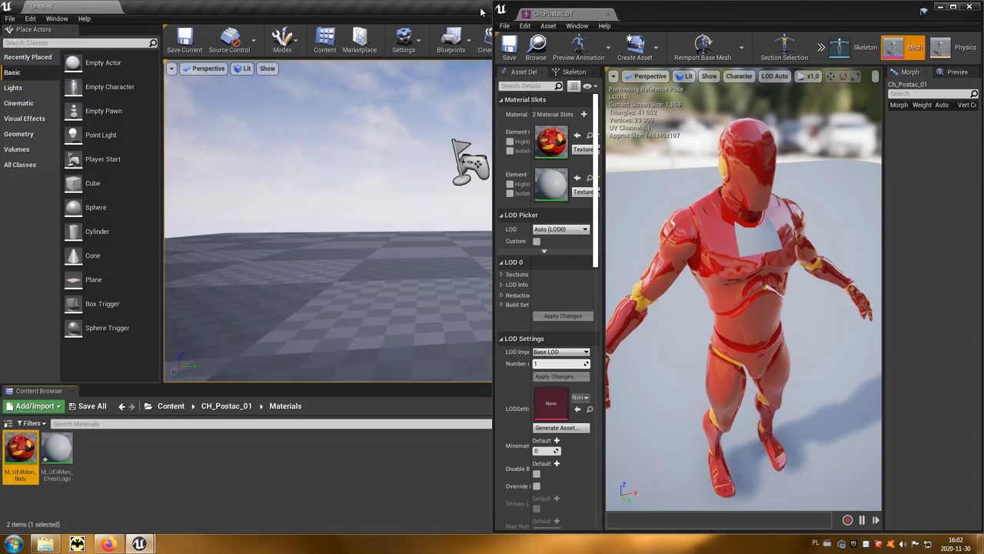
- Open the M_UE4Man_ChestLogo material and browse to CH_Postac_01 > Textures
left_click(590, 179)
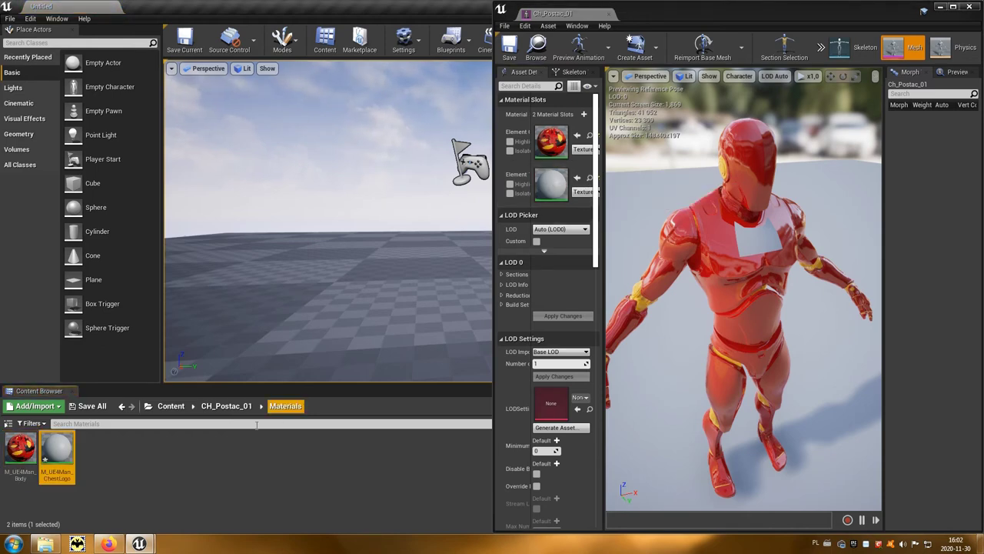
double_click(60, 450)
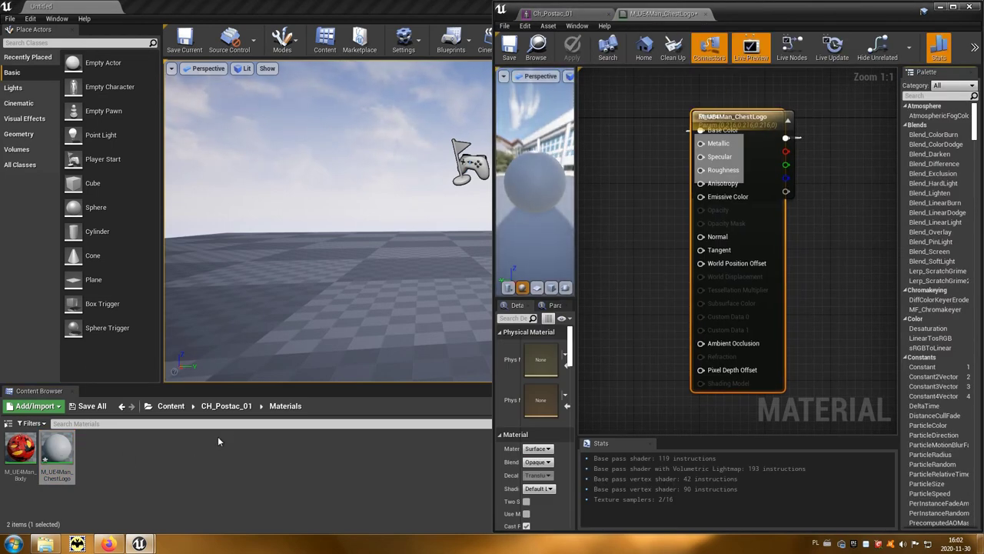
left_click(225, 406)
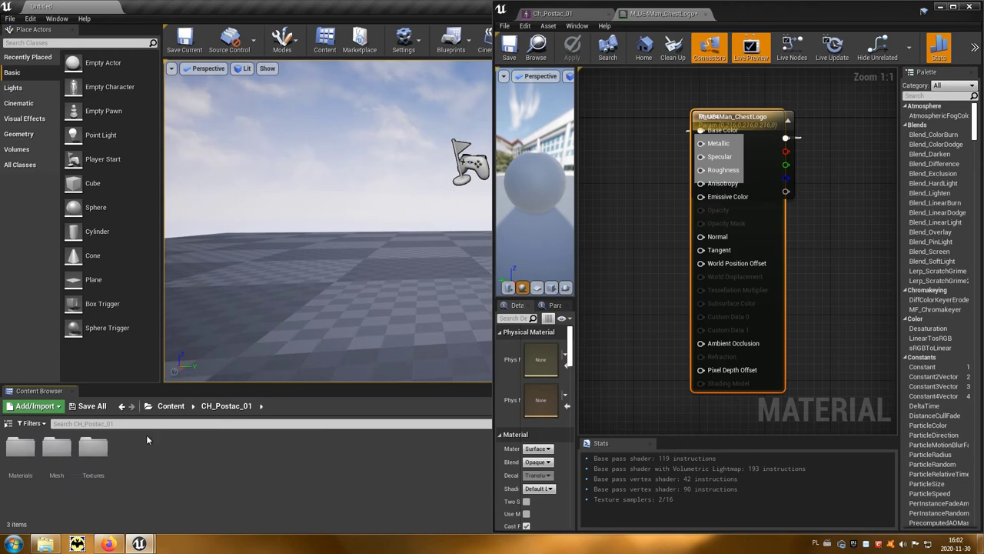
double_click(92, 453)
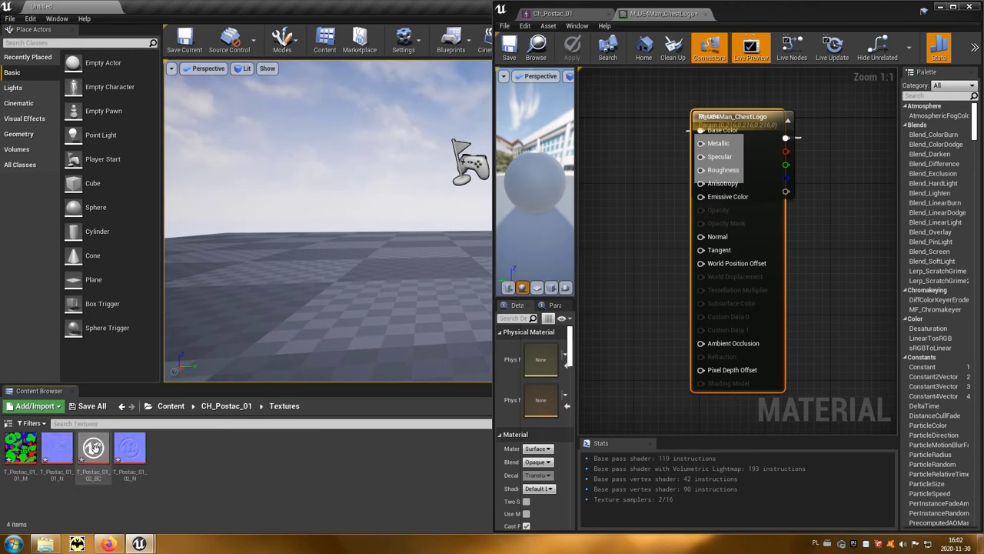
- Add T_Postac_01_02_BC and T_Postac_01_02_N as texture samples and undock the material editor
mouse_move(93, 447)
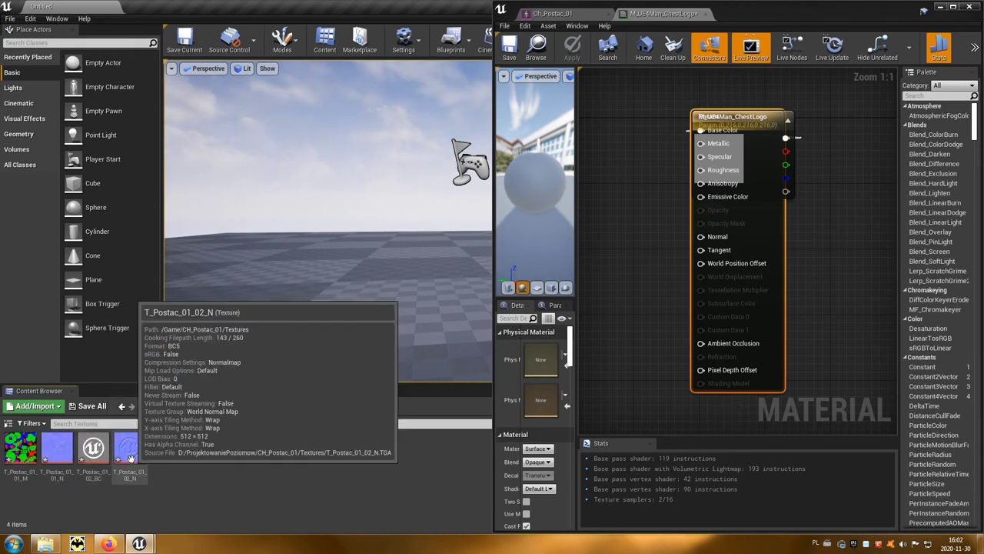
left_click_drag(93, 448, 615, 223)
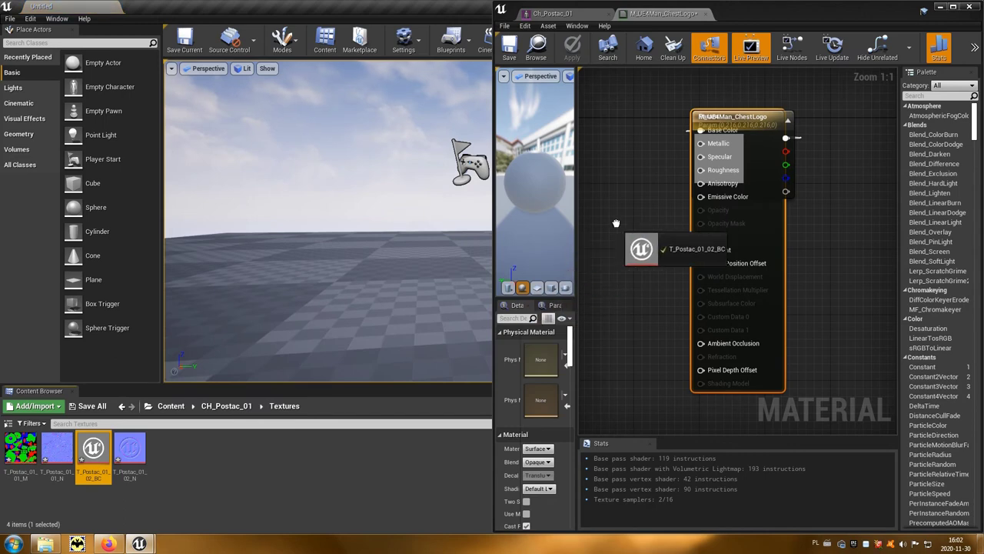
left_click_drag(130, 450, 609, 362)
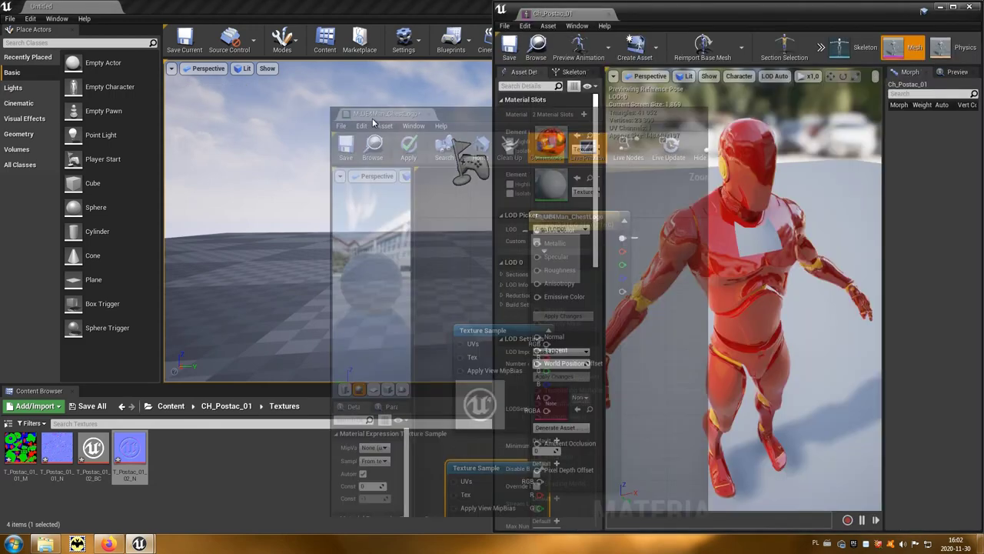
left_click_drag(389, 116, 369, 125)
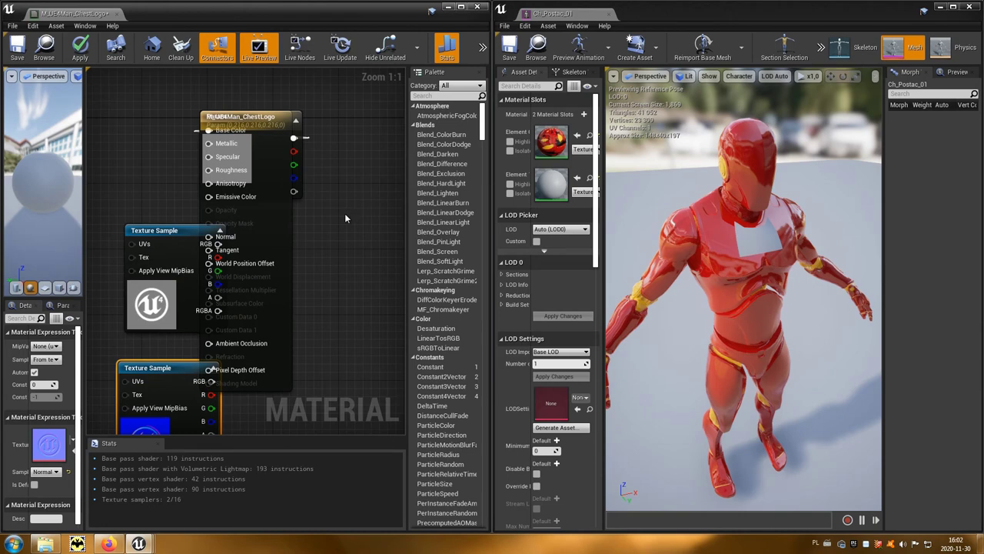
- Move the result node aside and delete the Param node
left_click(277, 140)
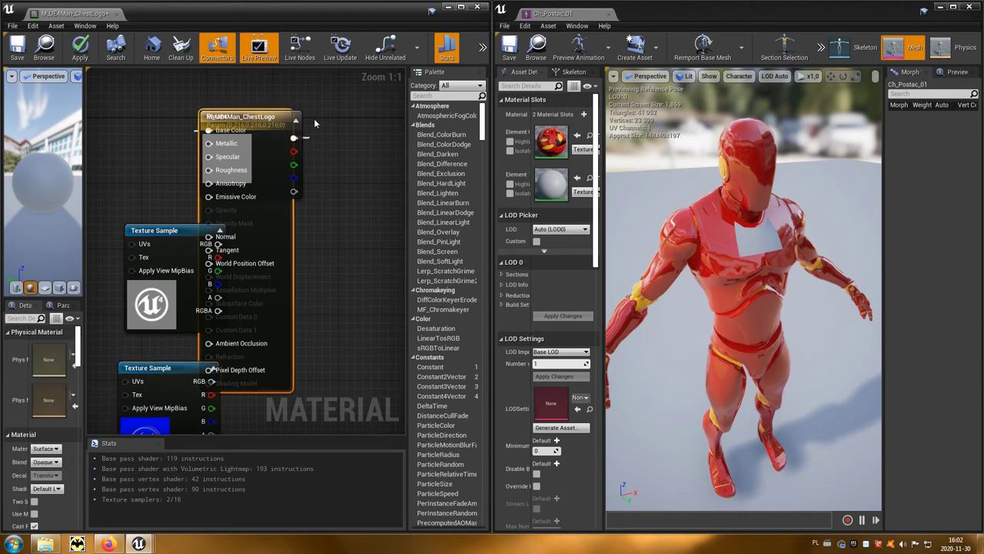
left_click_drag(287, 117, 407, 119)
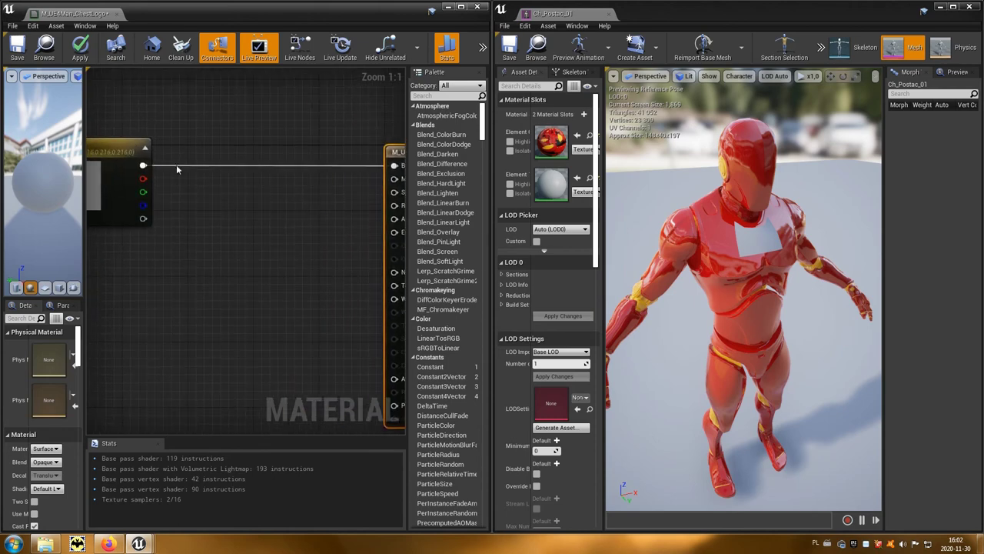
left_click(131, 145)
key("Delete")
scroll(184, 235, "down", 1)
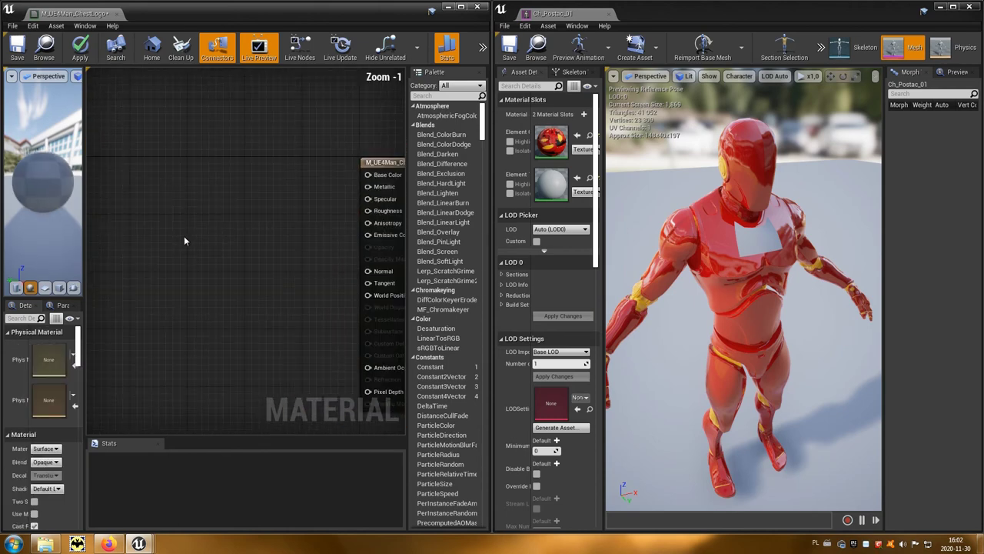
scroll(184, 236, "down", 1)
right_click_drag(184, 235, 323, 257)
scroll(277, 229, "down", 3)
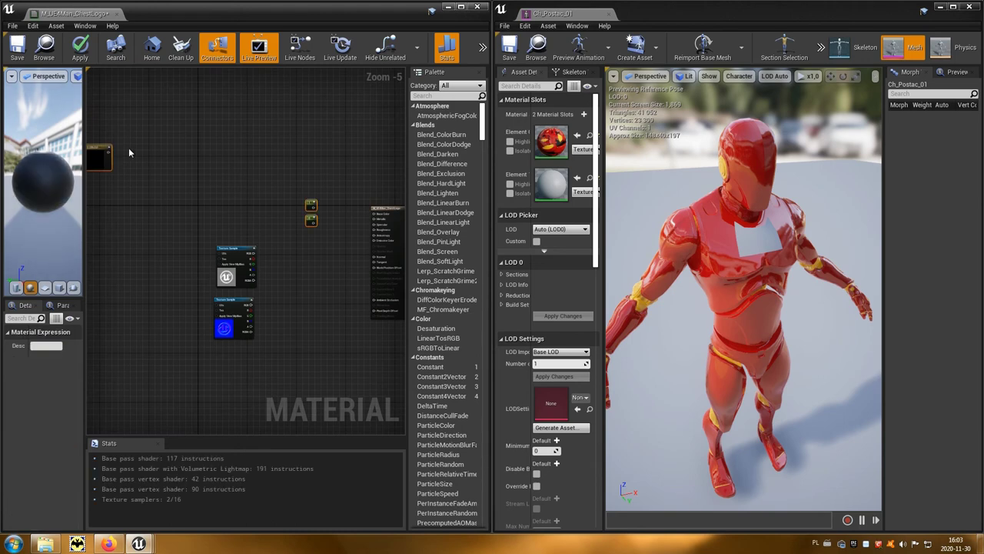
- Place the red constant above the textures and wire constants 1 and 0 into Specular and Roughness
left_click_drag(102, 150, 150, 195)
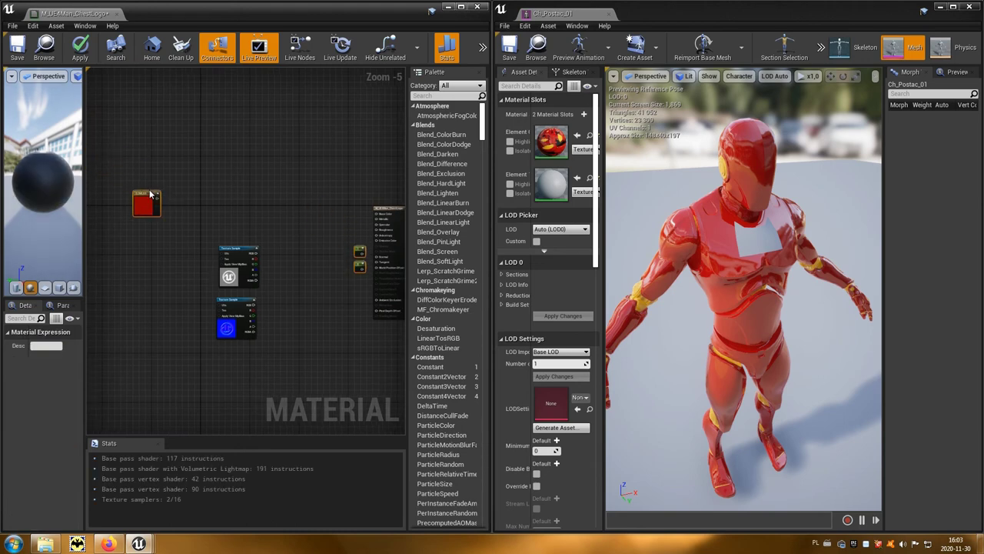
left_click_drag(153, 199, 260, 216)
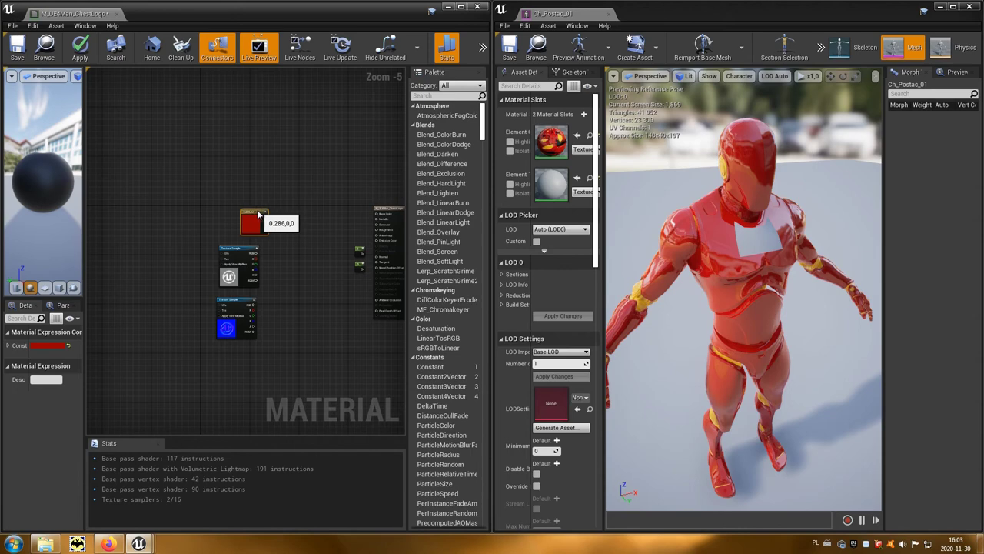
right_click_drag(322, 247, 261, 230)
scroll(296, 245, "up", 2)
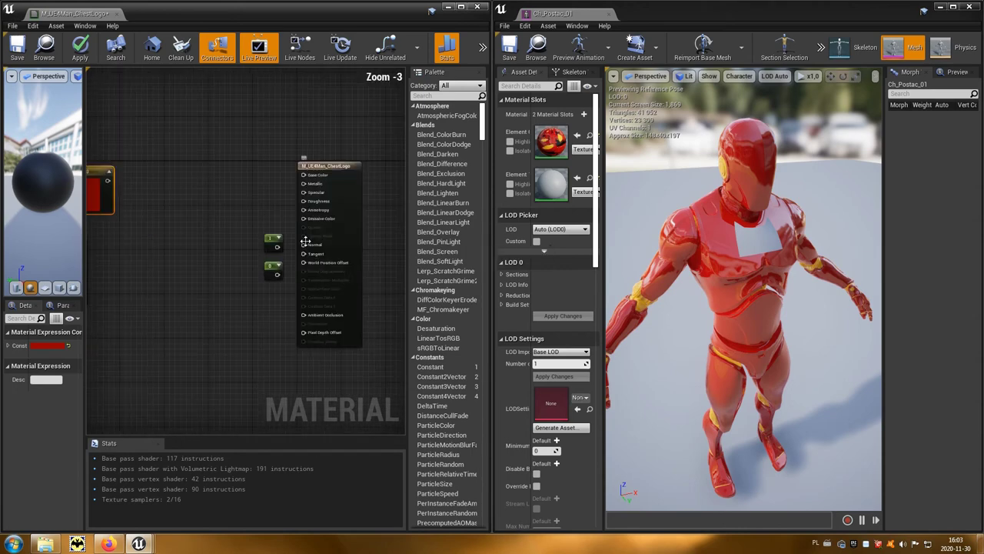
scroll(296, 244, "up", 2)
left_click_drag(269, 248, 304, 185)
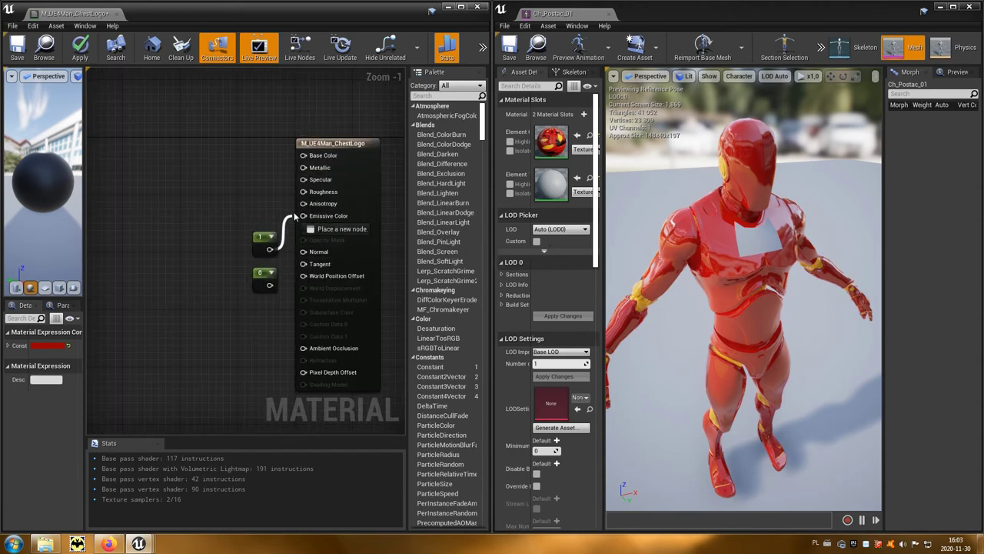
left_click_drag(264, 238, 233, 210)
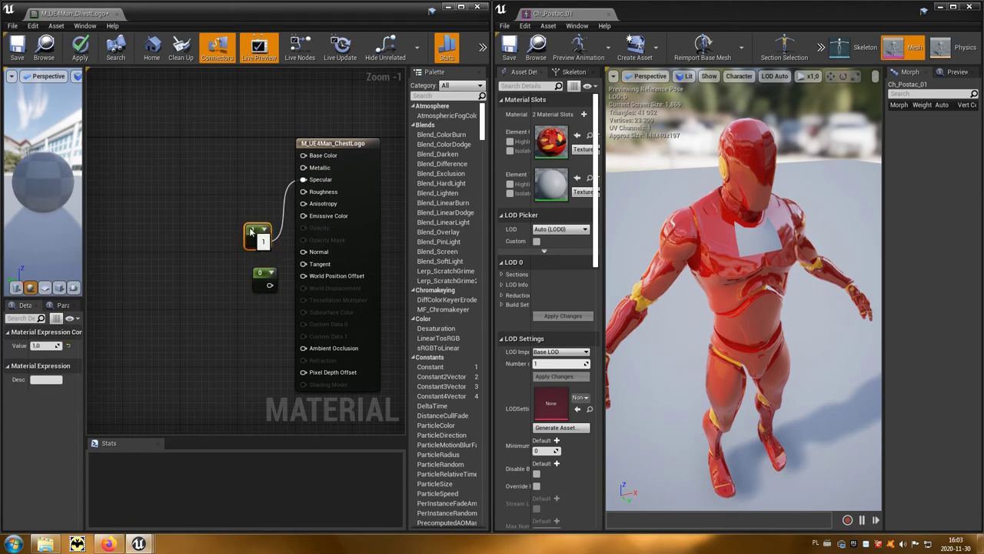
mouse_move(262, 273)
left_mouse_down()
mouse_move(236, 258)
mouse_move(304, 192)
left_mouse_up()
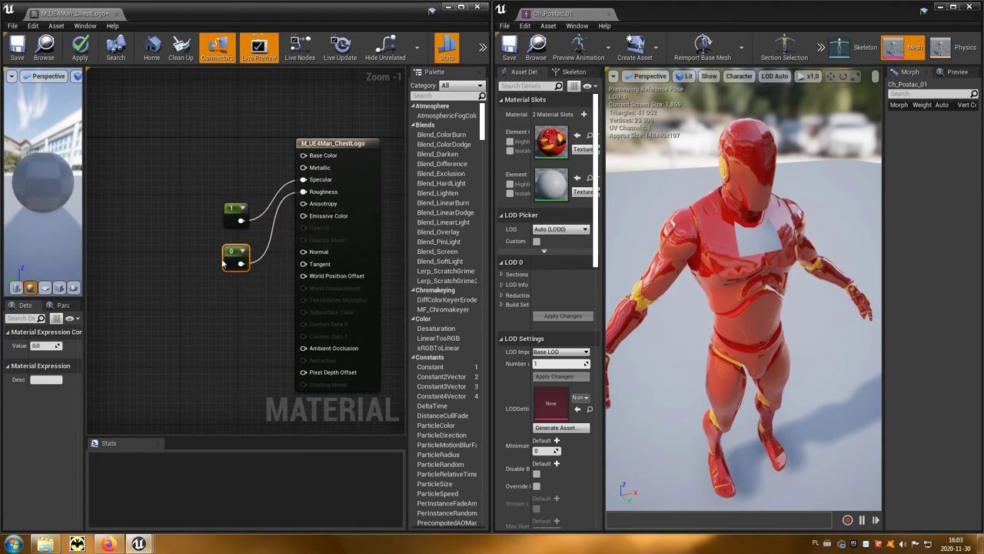
scroll(163, 293, "down", 1)
scroll(228, 287, "down", 1)
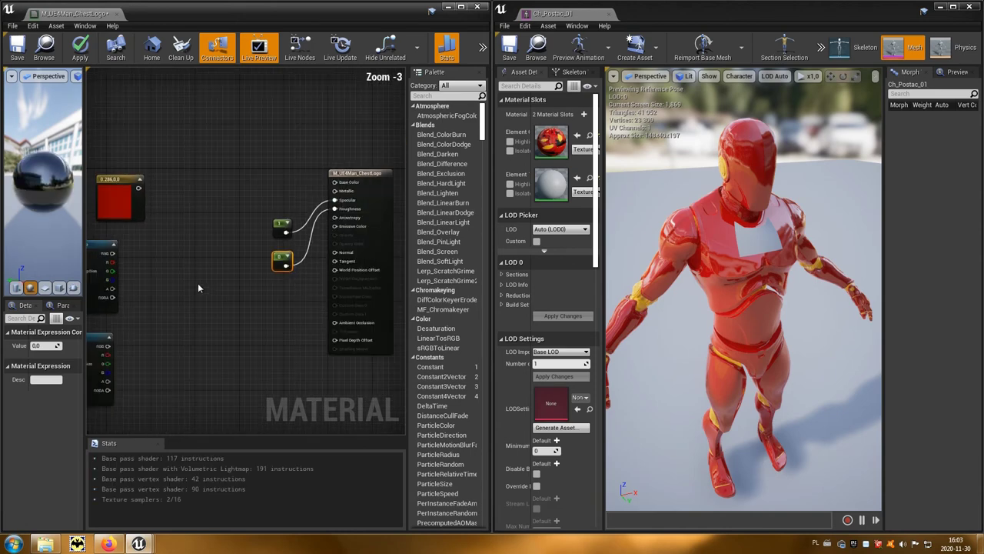
- Connect the T_Postac_01_02_N normal texture to the Normal input
left_click_drag(110, 340, 314, 309)
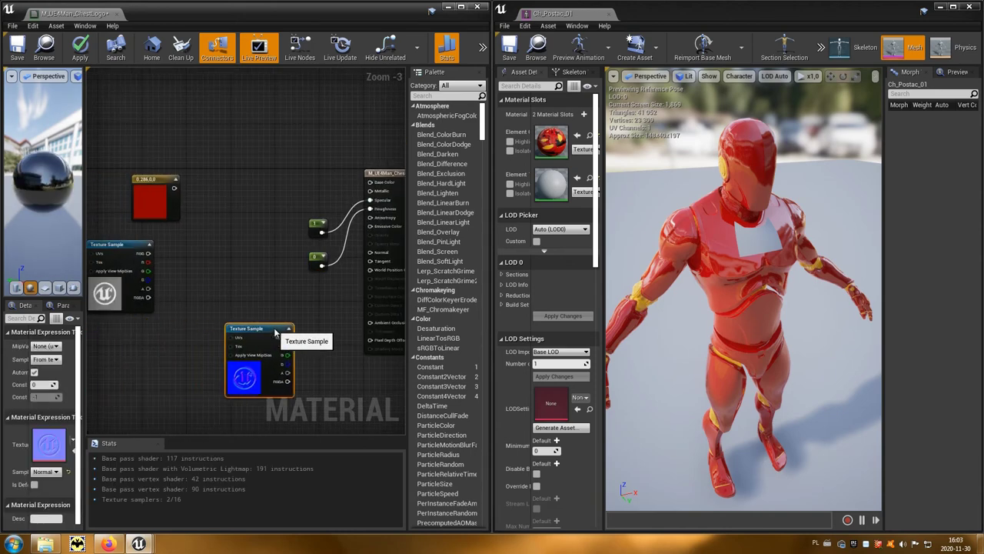
right_click_drag(313, 309, 254, 312)
scroll(263, 314, "up", 1)
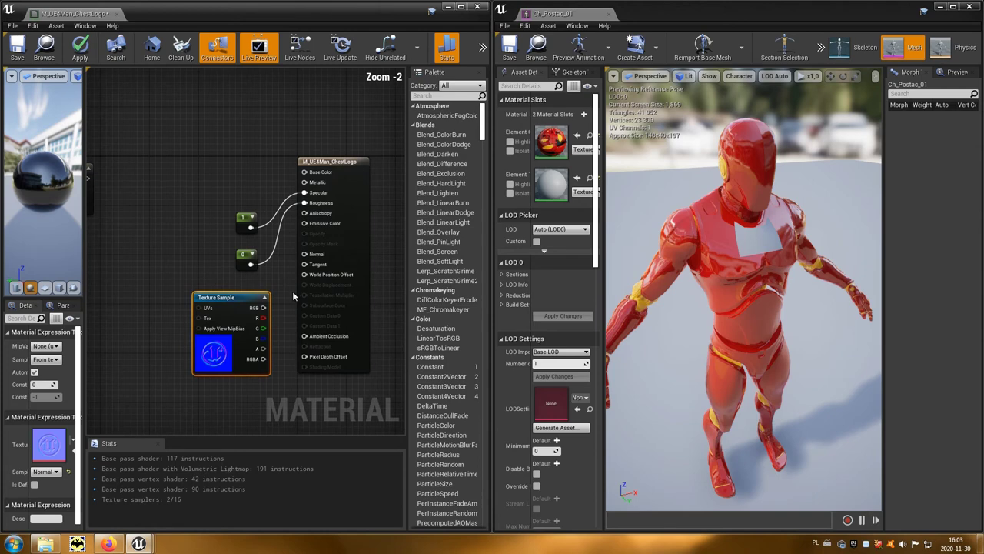
left_click_drag(264, 307, 307, 256)
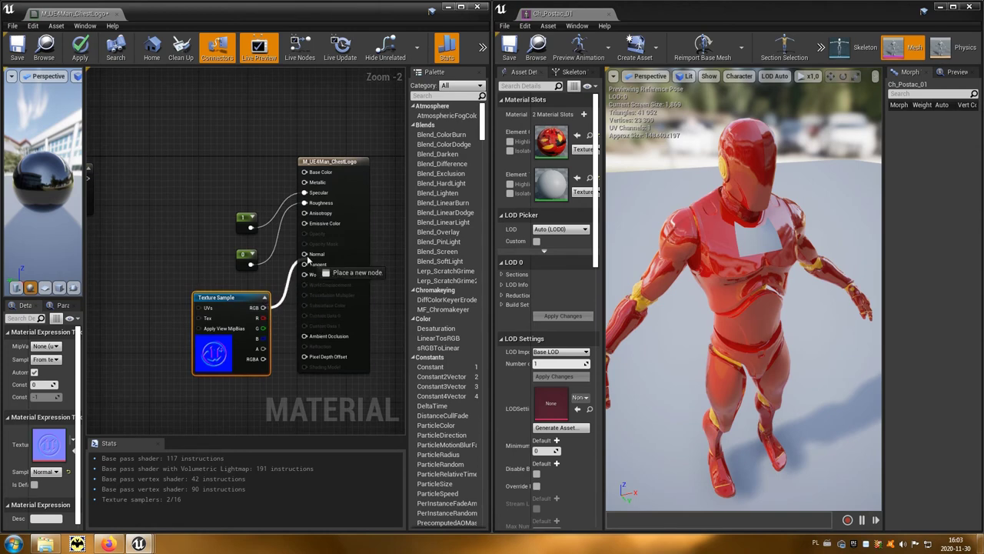
- Wire the dark red constant into Base Color and apply the ChestLogo material
right_click_drag(164, 253, 260, 281)
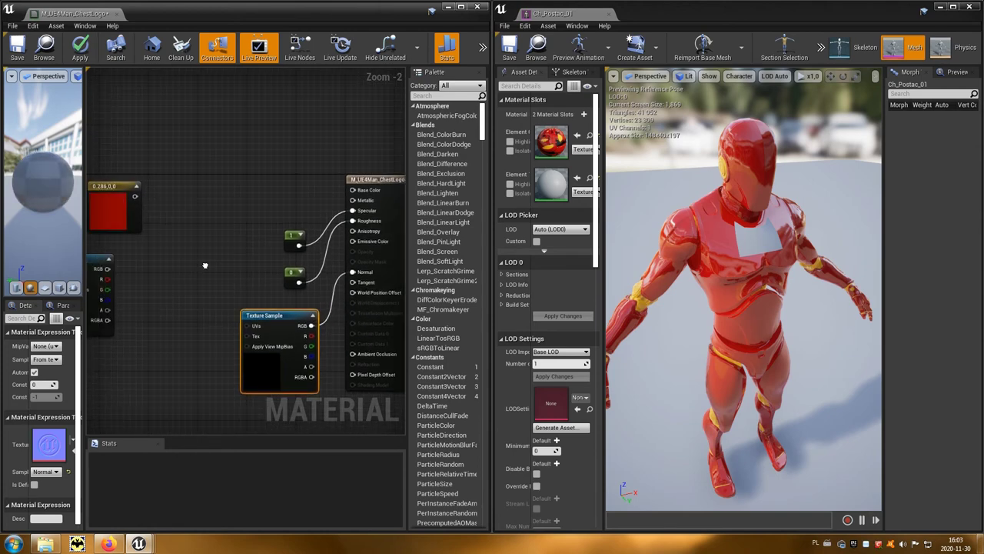
left_click_drag(146, 276, 240, 271)
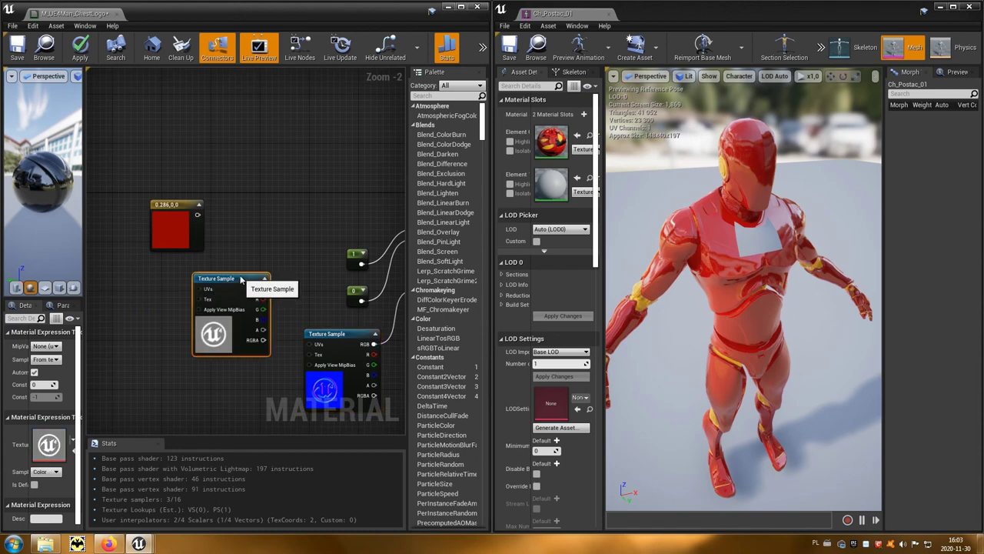
left_click_drag(185, 211, 246, 215)
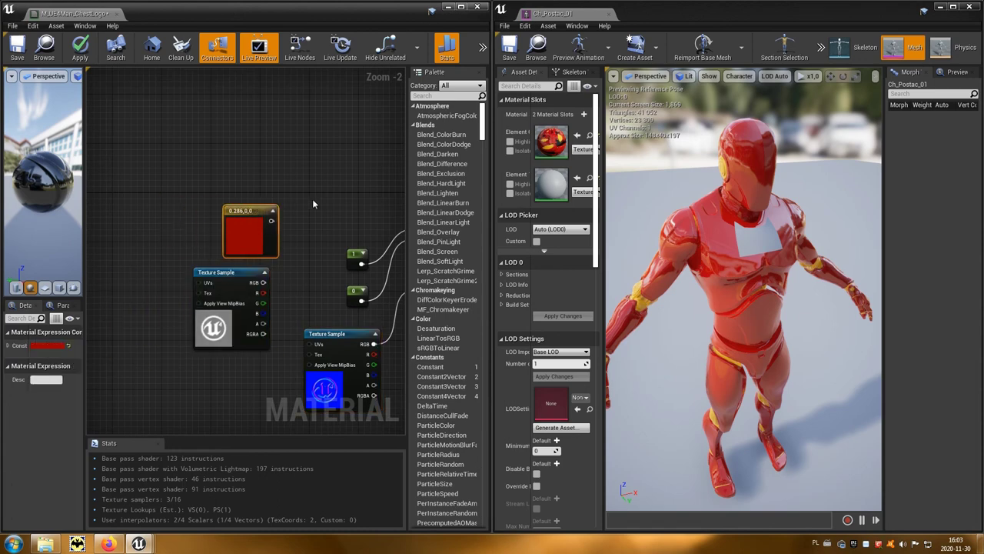
right_click_drag(311, 200, 218, 192)
left_click_drag(165, 212, 309, 202)
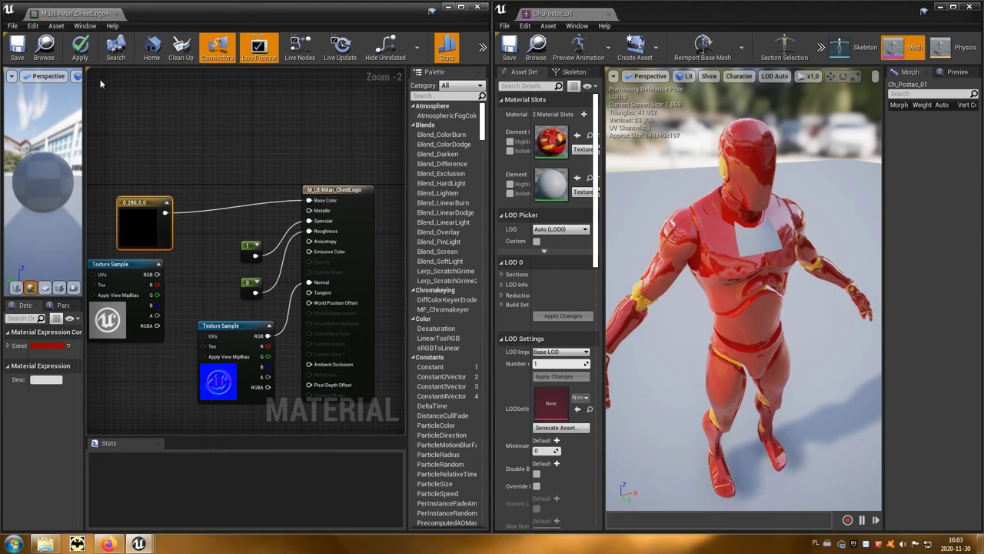
left_click(79, 52)
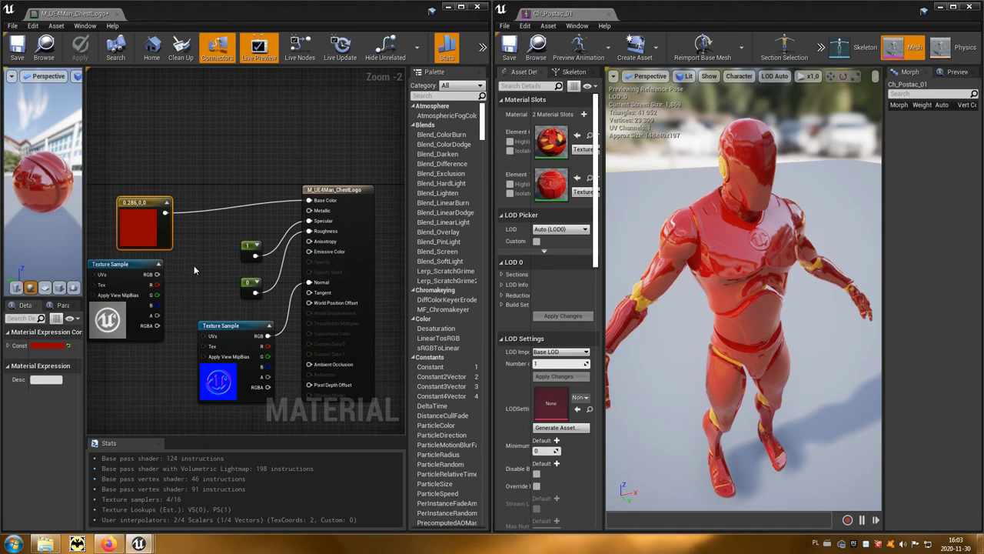
- Spread out the graph, moving the red Constant and logo Texture Sample nodes left
right_click_drag(194, 270, 225, 253)
left_click_drag(194, 222, 146, 185)
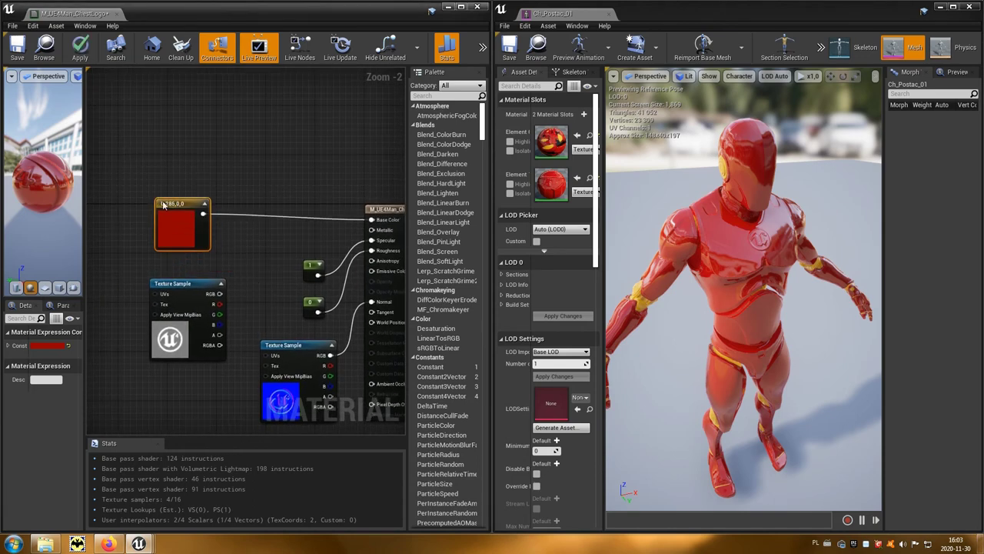
left_click_drag(186, 283, 147, 286)
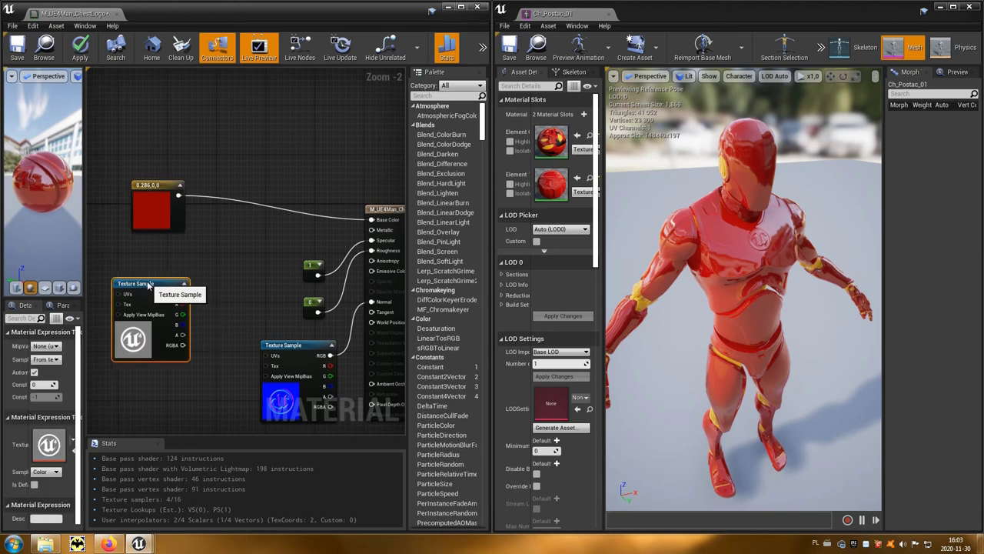
- Multiply the red Constant (A) by the logo texture RGB (B), feed it to Base Color, and apply
left_click(249, 233)
left_click_drag(179, 195, 254, 248)
mouse_move(182, 294)
left_mouse_down()
mouse_move(236, 274)
mouse_move(255, 259)
mouse_move(246, 250)
left_mouse_up()
left_click(282, 239)
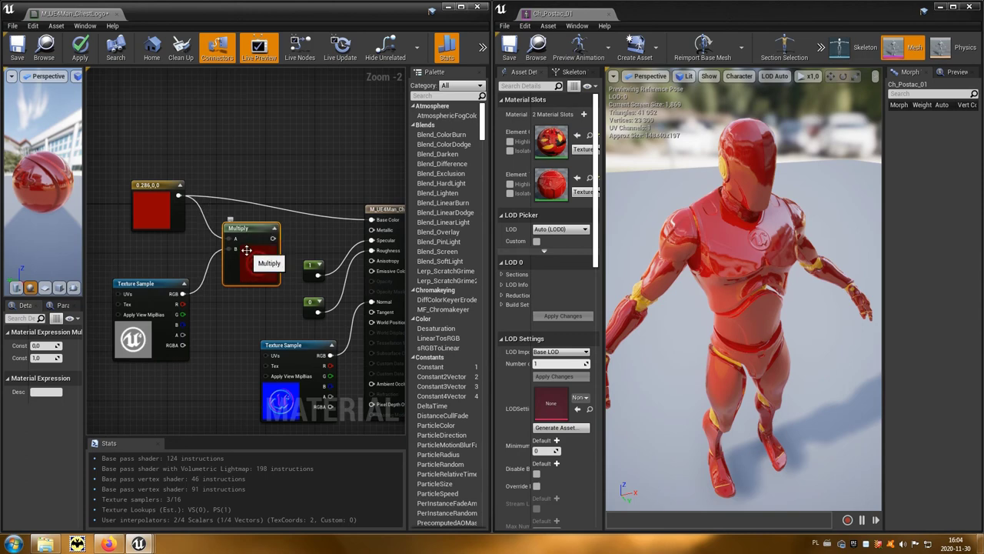
left_click_drag(273, 239, 372, 220)
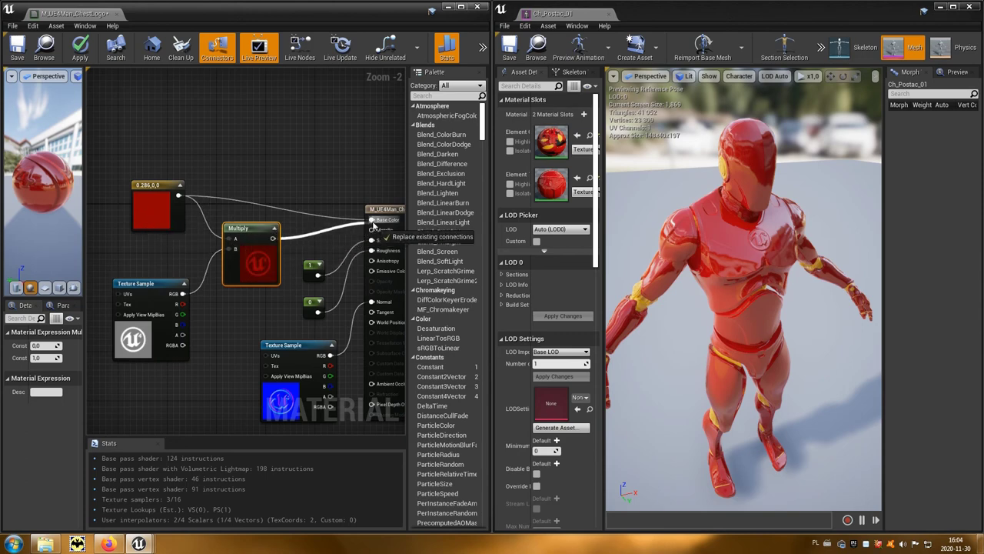
left_click(80, 54)
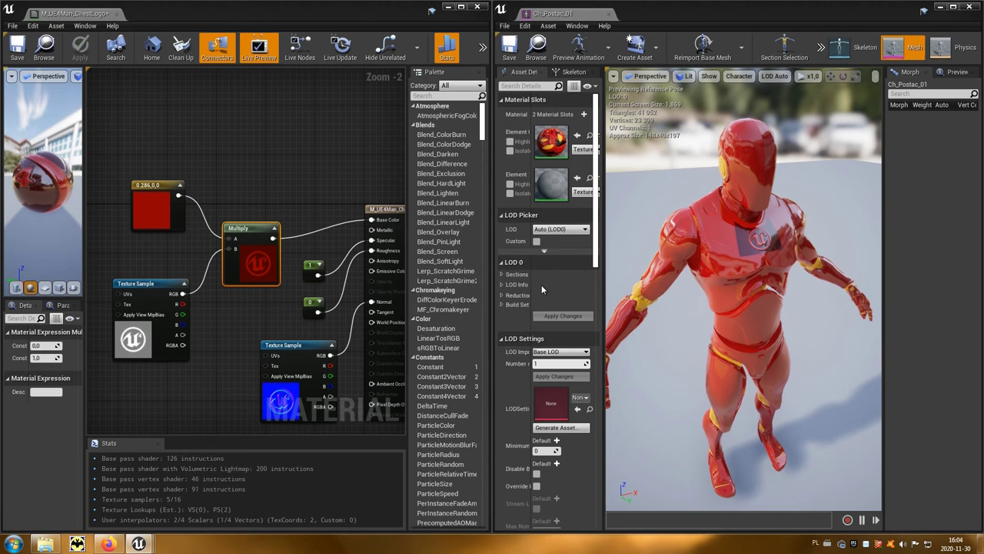
right_click_drag(236, 317, 301, 309)
- Add a OneMinus (1-x) node fed by the logo texture's RGB output
left_click_drag(204, 280, 128, 277)
right_click(215, 304)
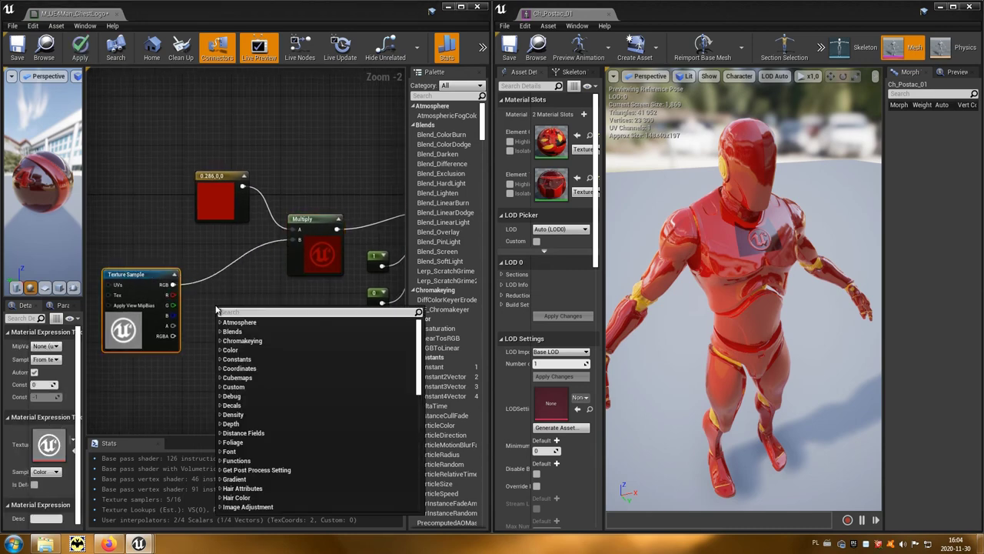
type("one")
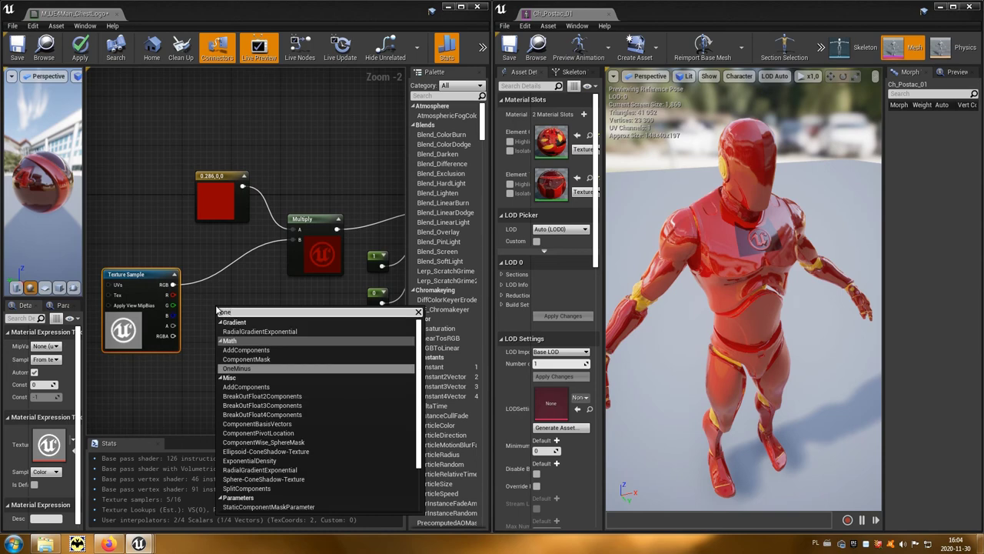
left_click(274, 370)
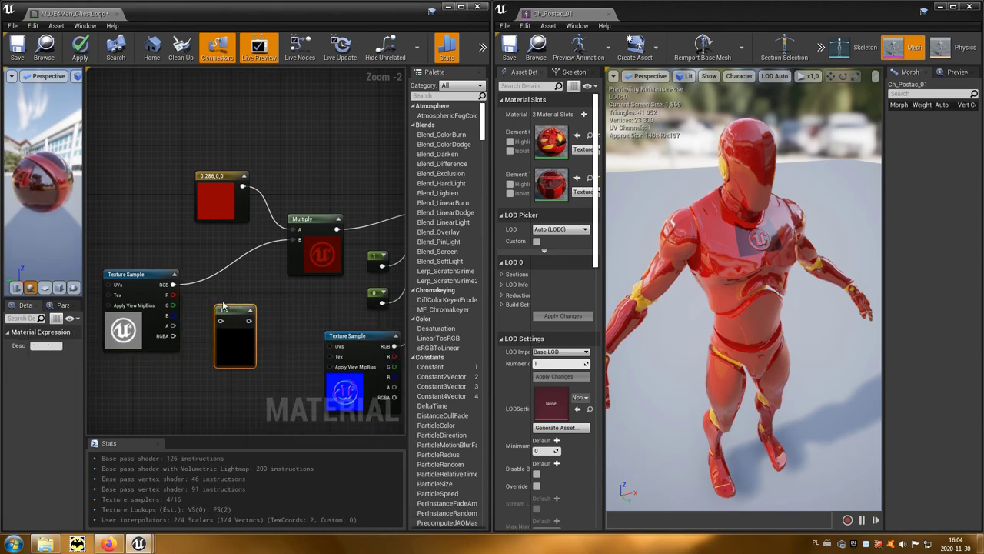
left_click_drag(174, 286, 223, 321)
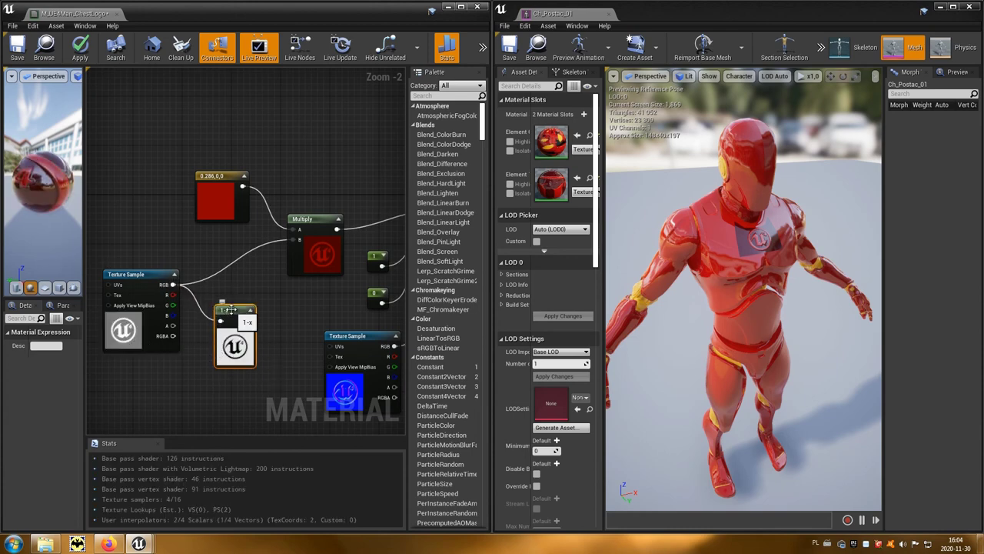
left_click_drag(234, 312, 215, 294)
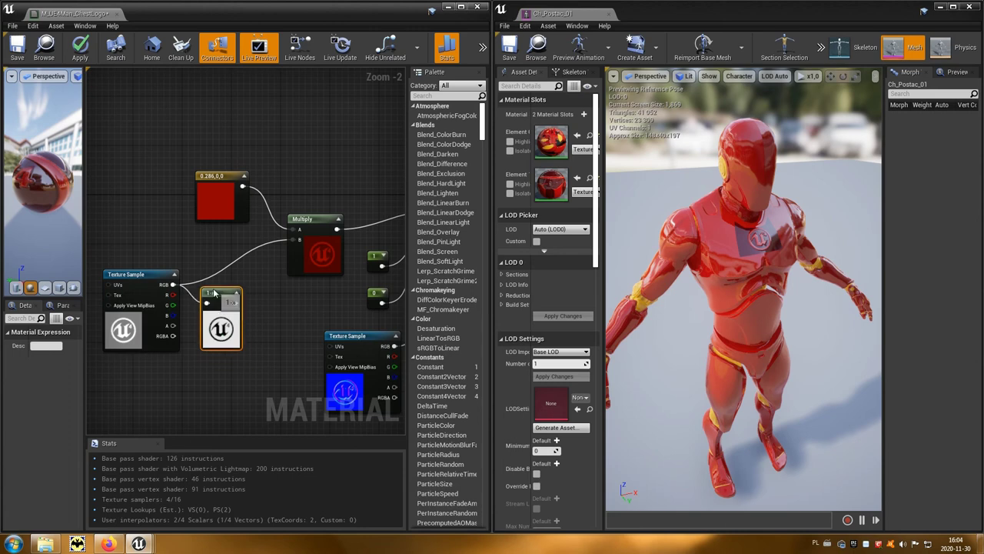
- Multiply the 1-x result by Const B 2.0, wire it into the colour Multiply's B input, and apply
left_click(265, 306)
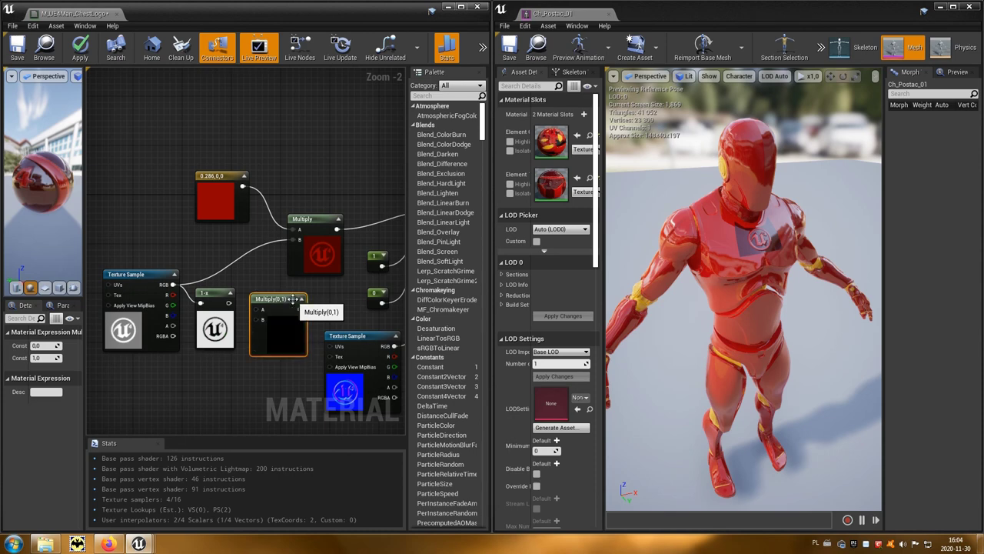
left_click_drag(229, 303, 258, 308)
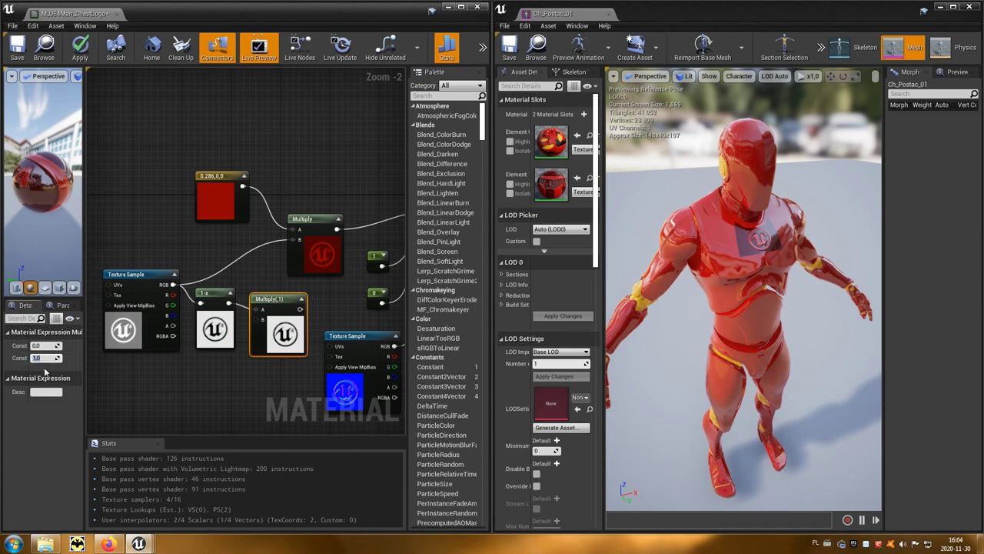
type("2")
key("Return")
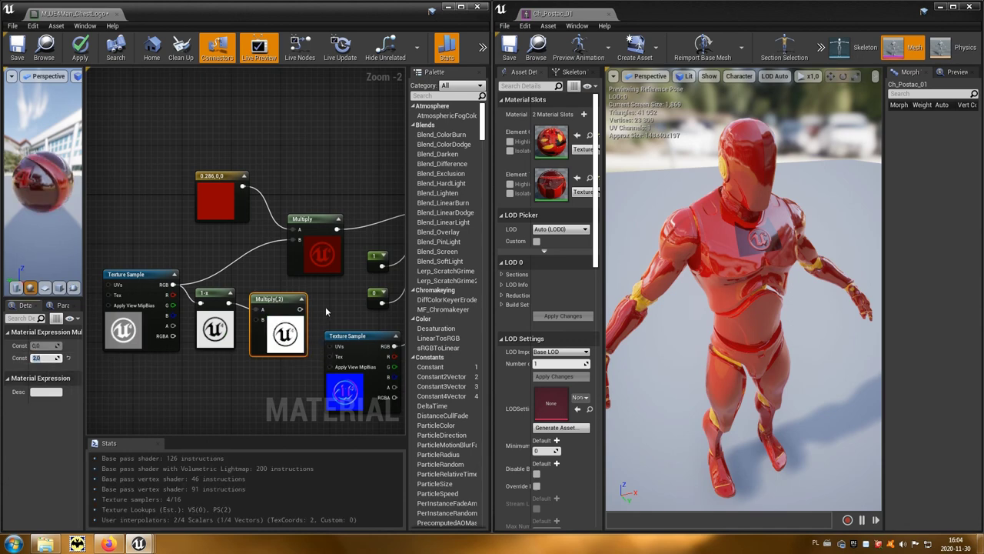
left_click_drag(301, 308, 290, 241)
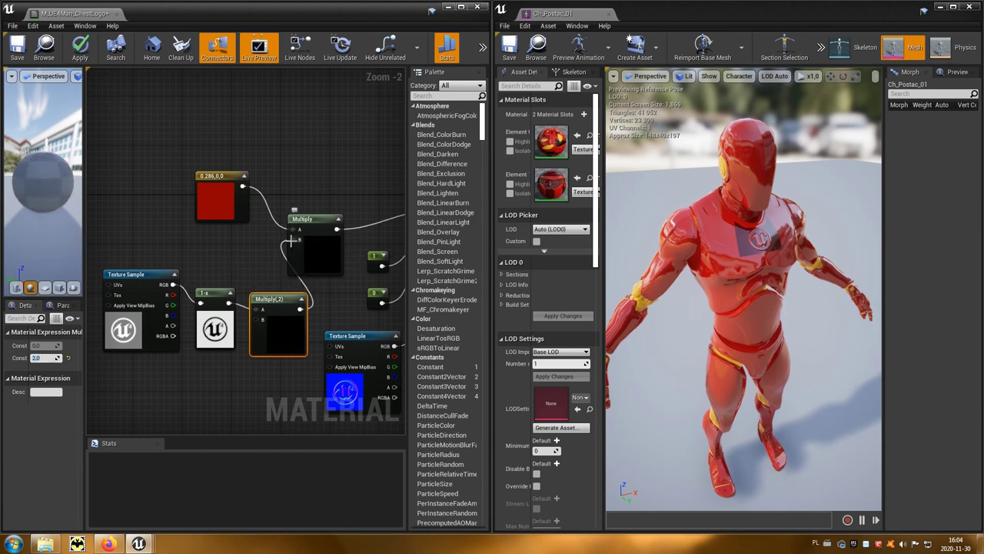
left_click(83, 51)
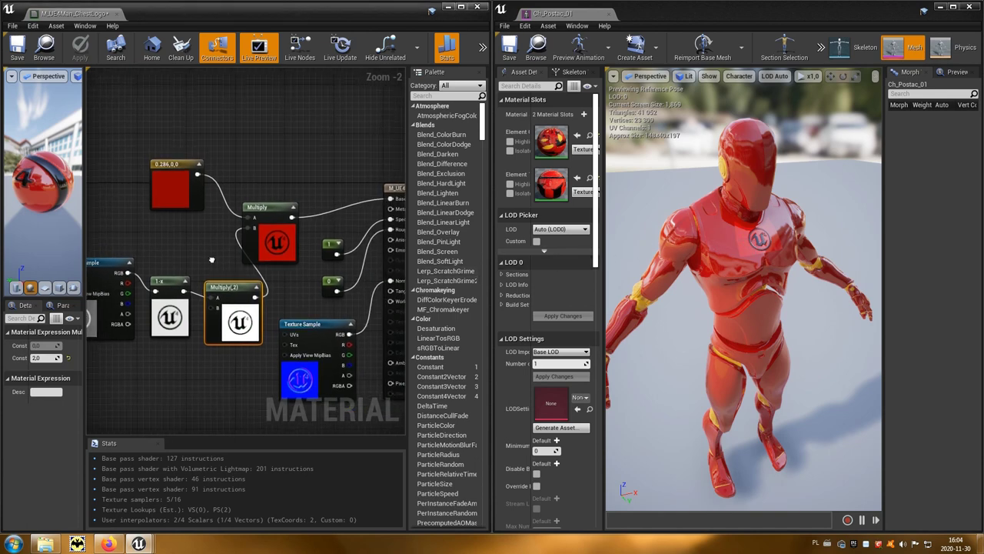
- Move the texture, 1-x and Multiply(2) mask nodes further left
right_click_drag(277, 286, 222, 274)
left_click_drag(201, 257, 107, 350)
right_click_drag(107, 351, 219, 367)
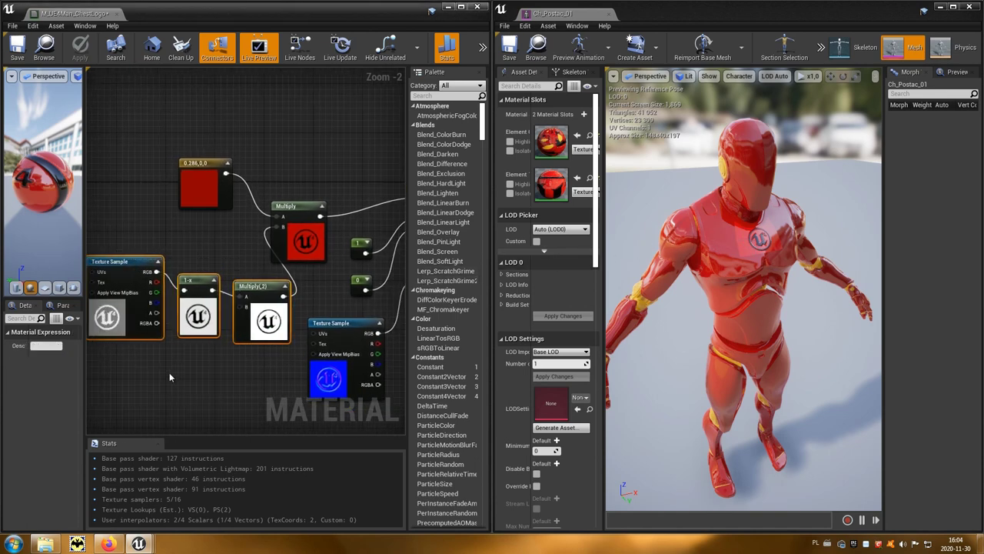
left_click_drag(206, 280, 118, 285)
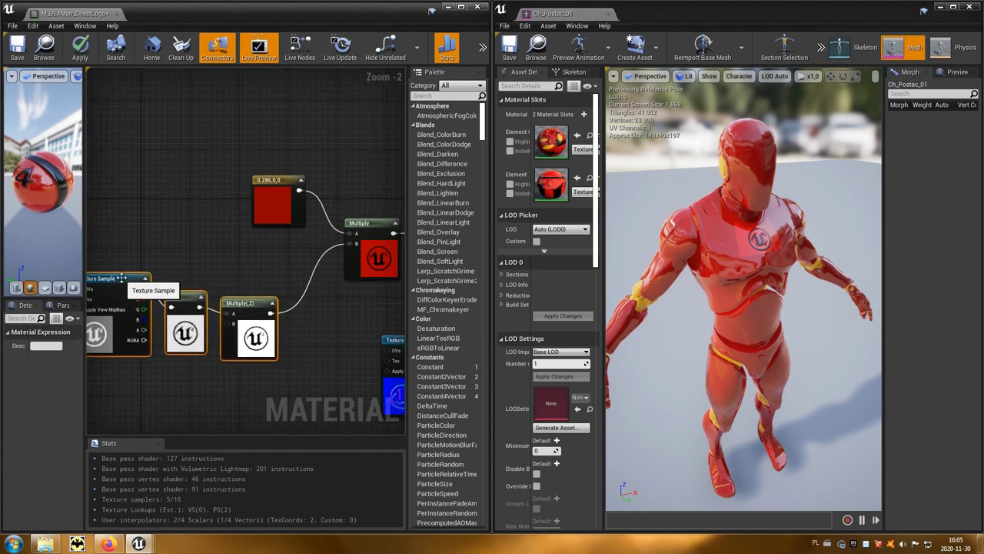
- Insert a Clamp node between Multiply(2) and the colour Multiply's B input
right_click(314, 328)
type("c")
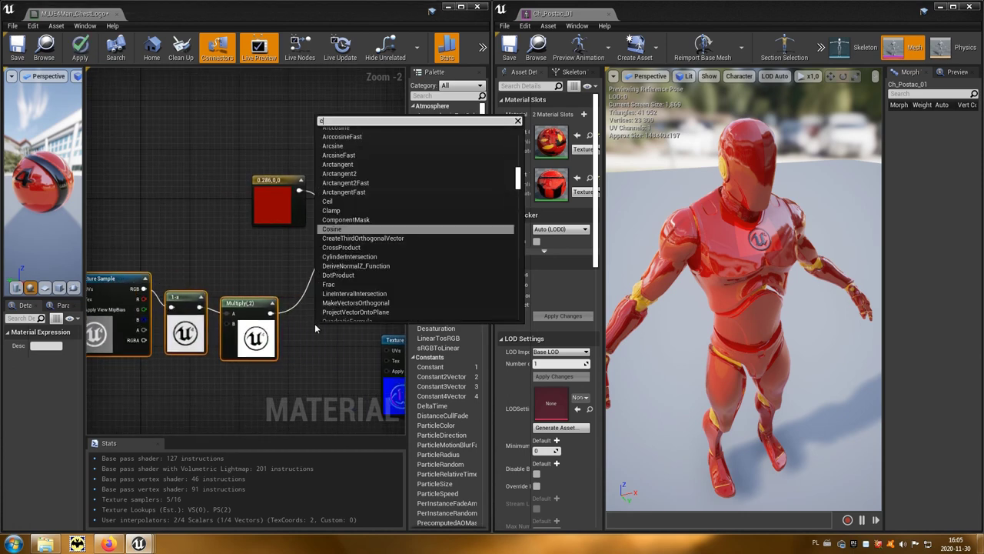
type("l")
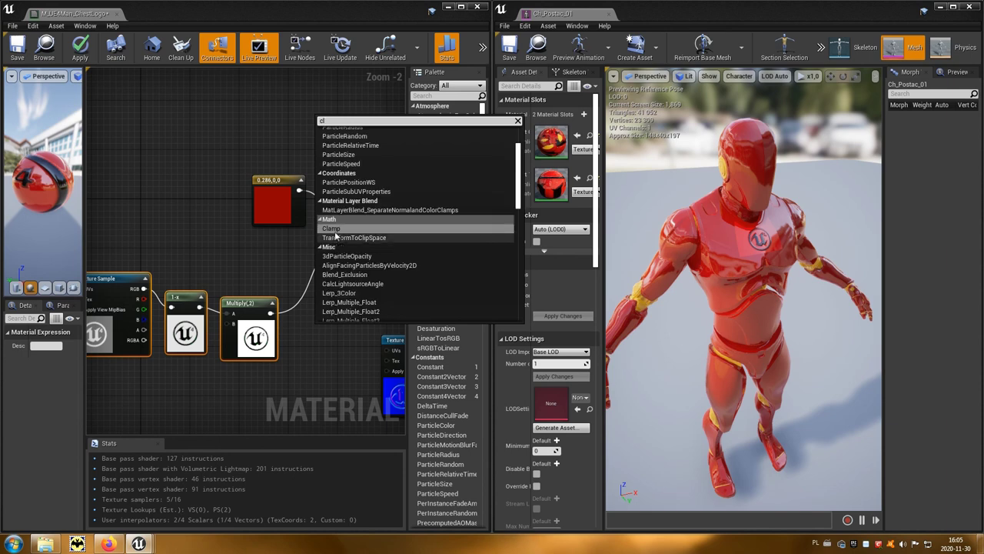
left_click(341, 230)
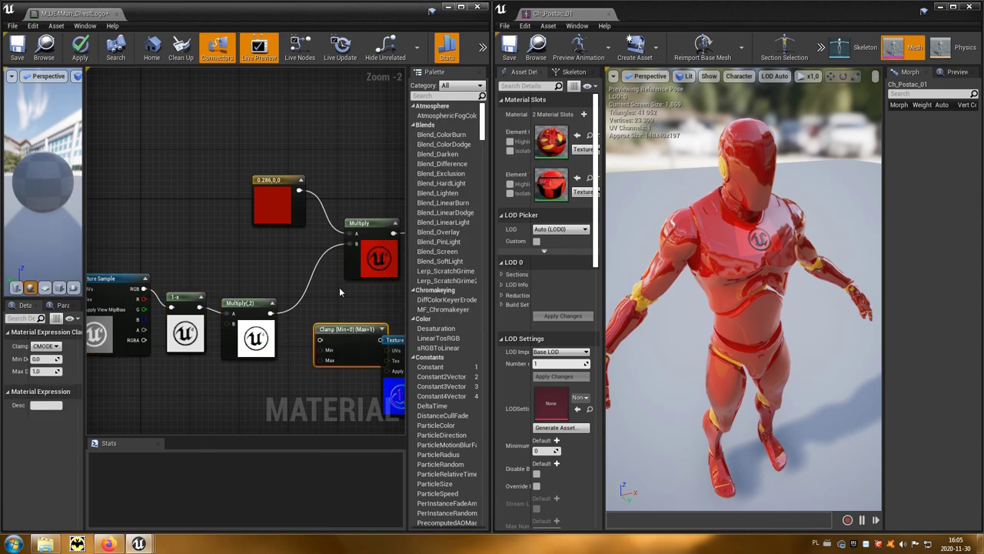
left_click_drag(271, 313, 290, 321)
left_click_drag(349, 319, 350, 244)
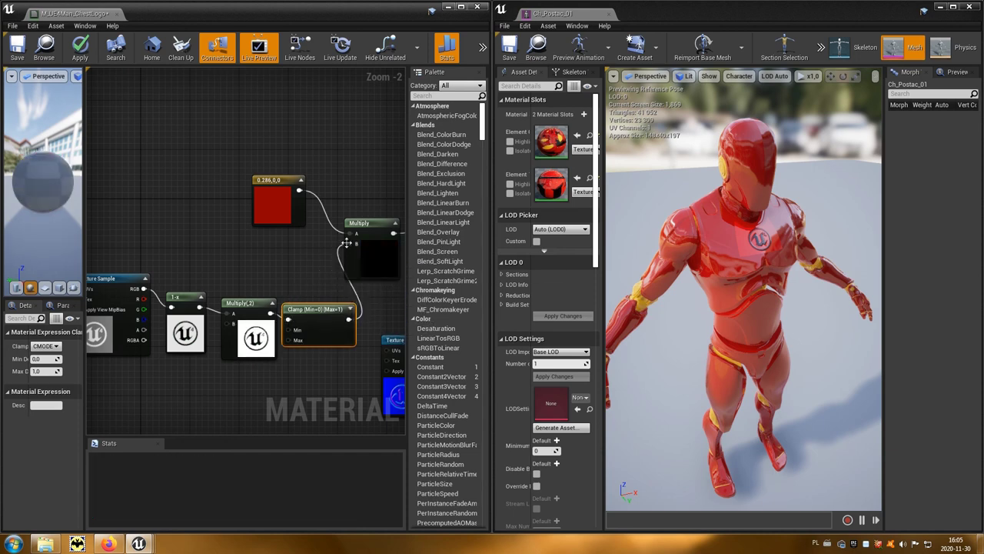
- Apply and save the ChestLogo material, then close its editor
left_click(80, 48)
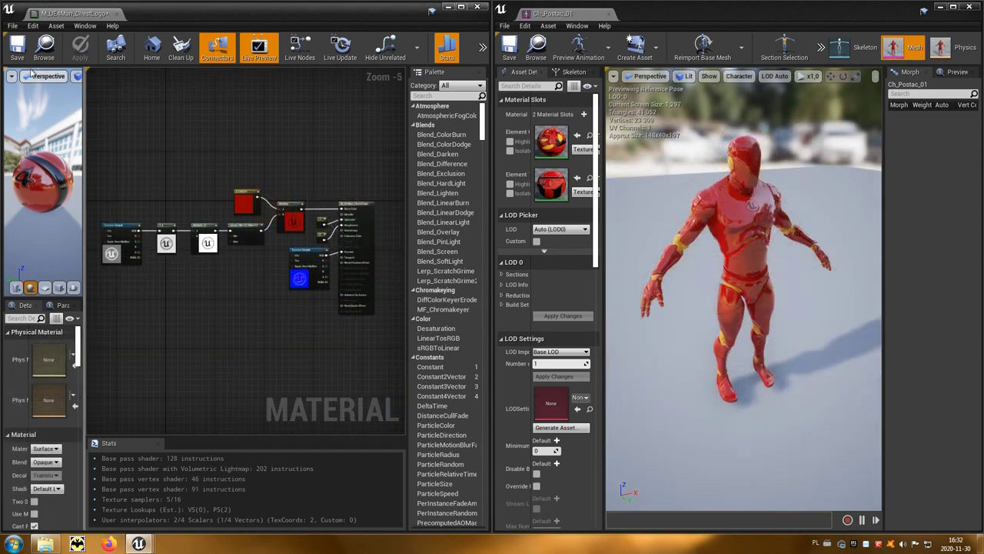
left_click(17, 48)
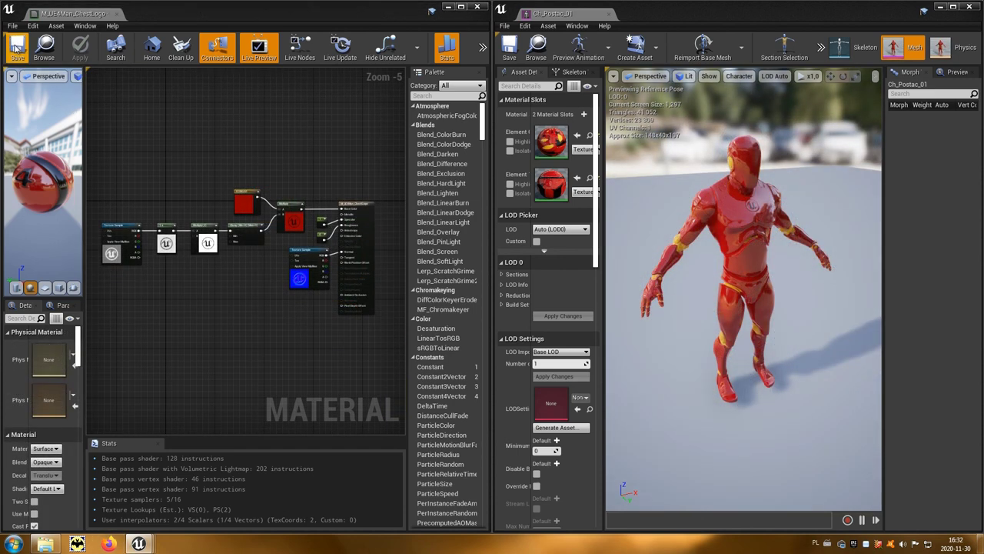
left_click(475, 7)
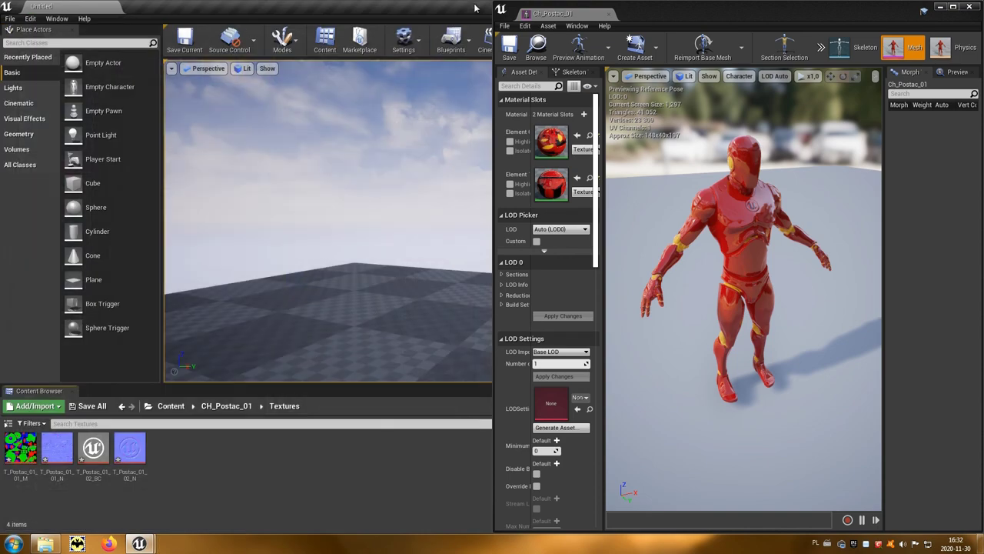
- Close the Ch_Postac_01 mesh editor and run Save All for the modified assets
left_click_drag(698, 20, 612, 71)
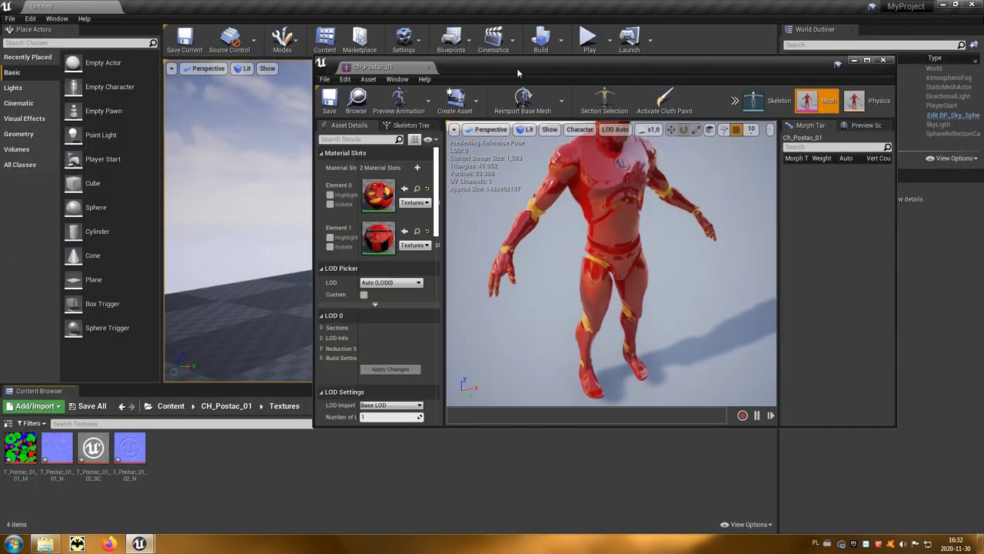
left_click(883, 60)
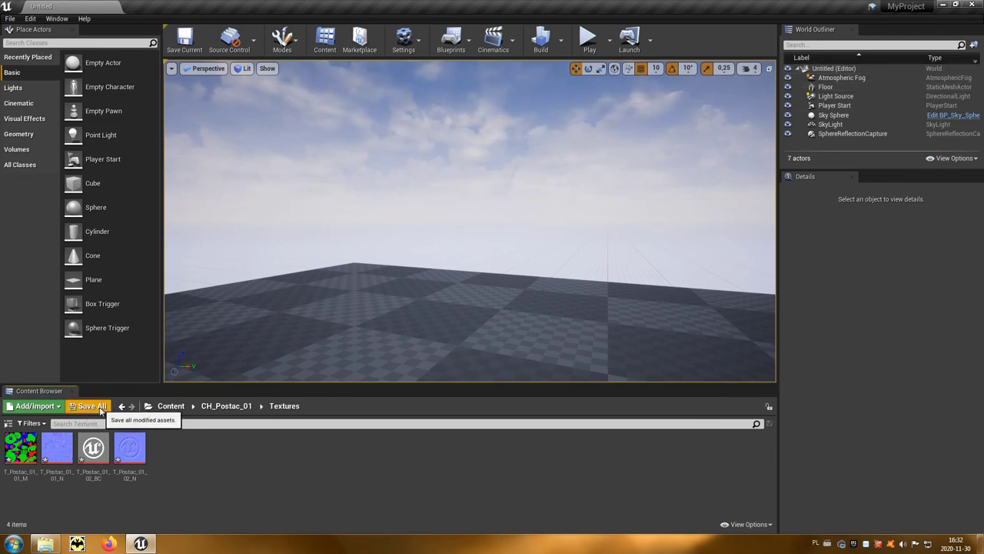
left_click(100, 410)
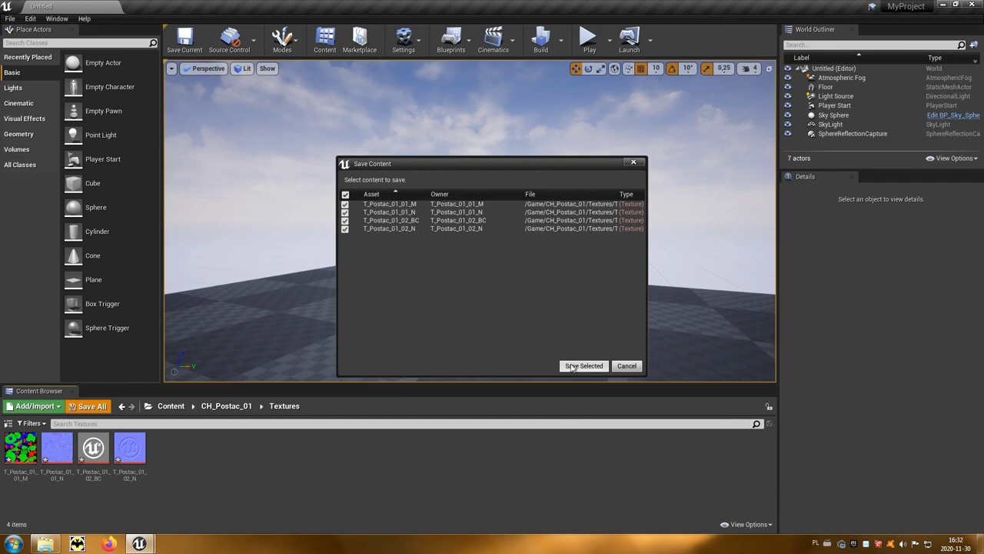